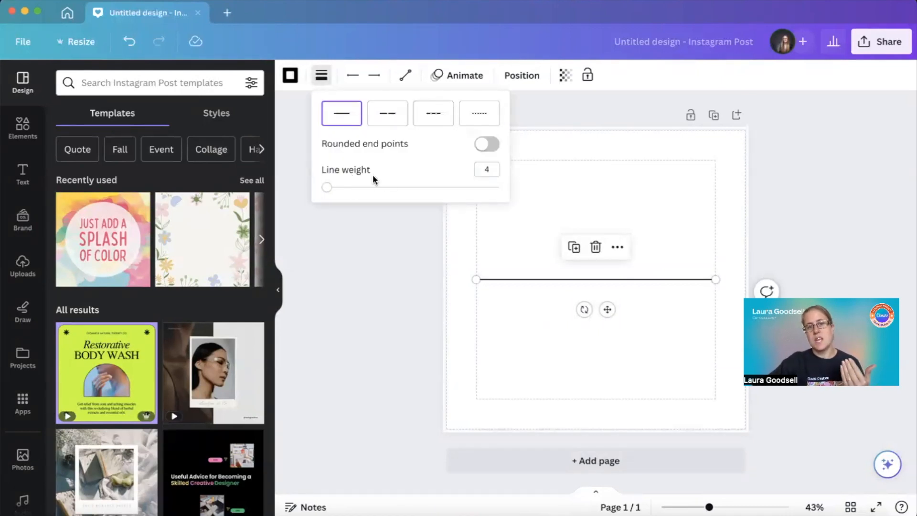
left_click(352, 75)
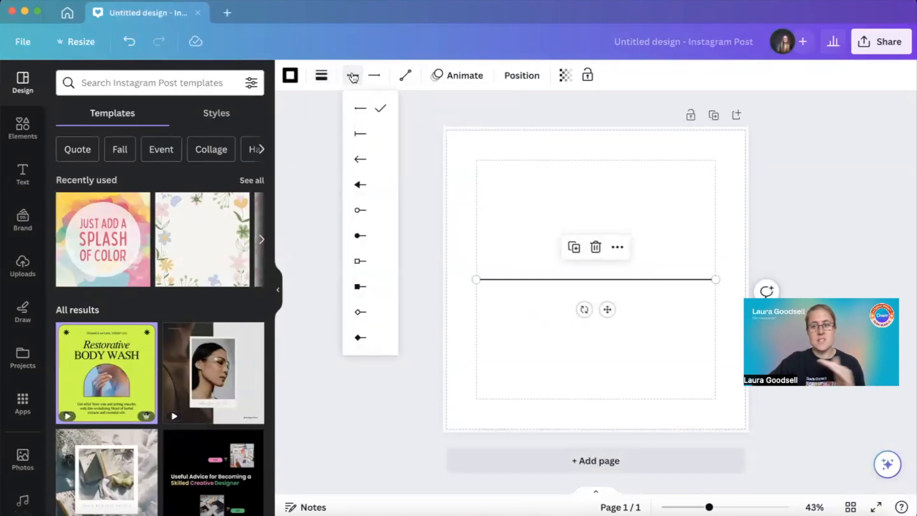
left_click(406, 76)
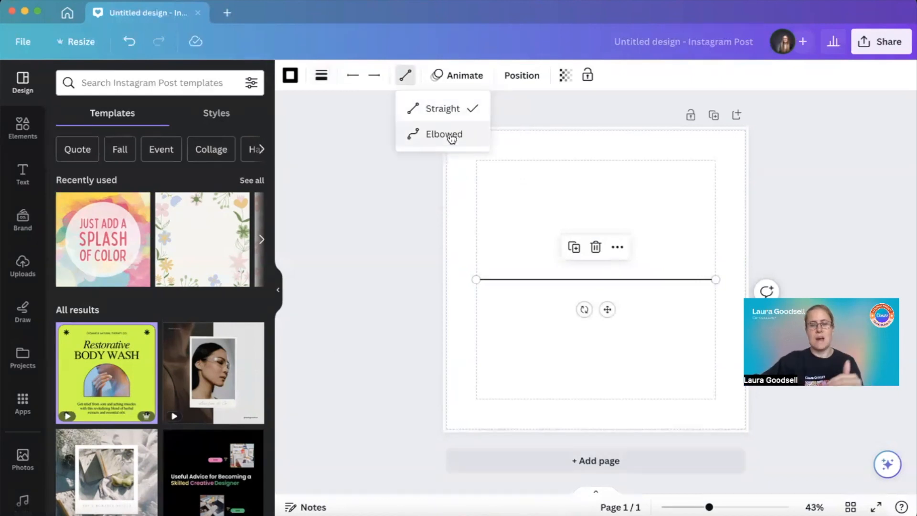
left_click(380, 202)
left_click(381, 202)
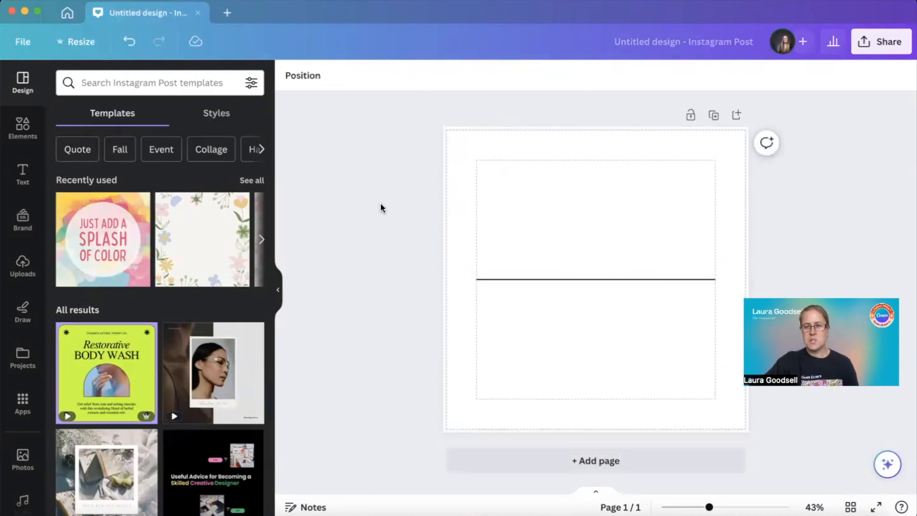
left_click(593, 279)
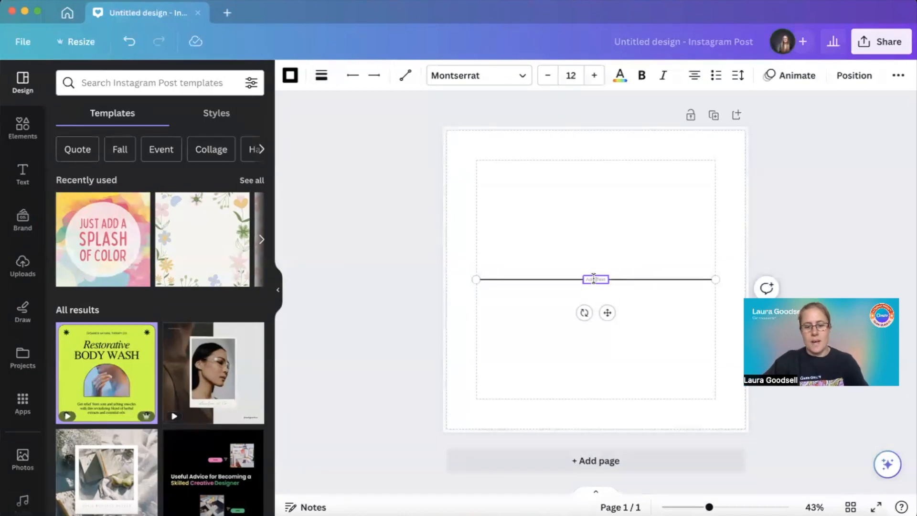
left_click(593, 278)
type("@bizdesign")
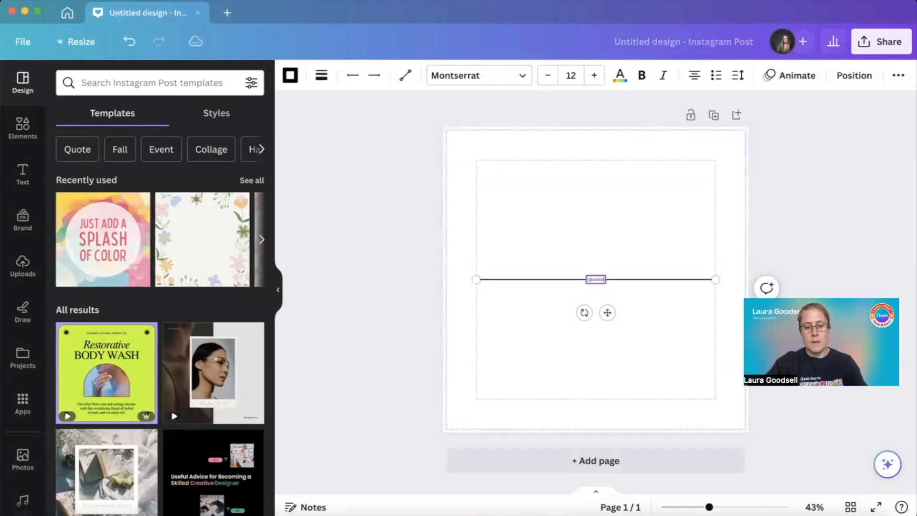
type("geek")
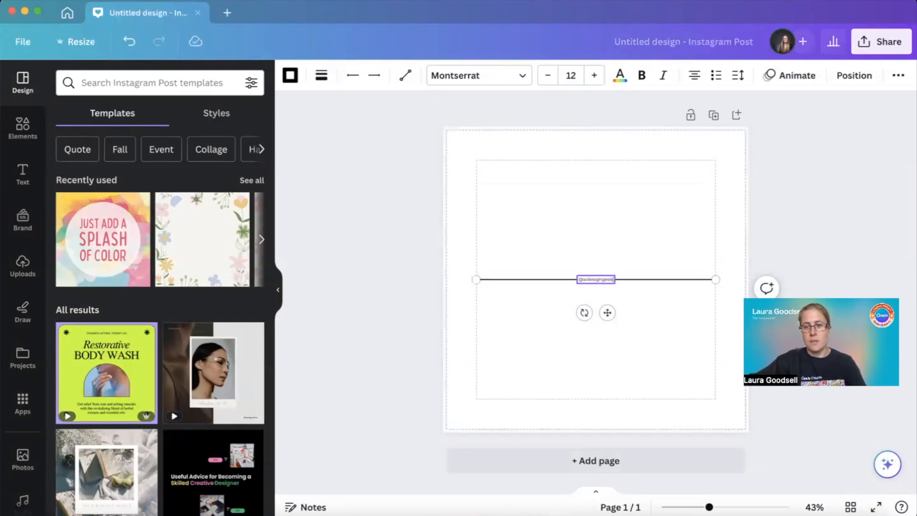
left_click(557, 320)
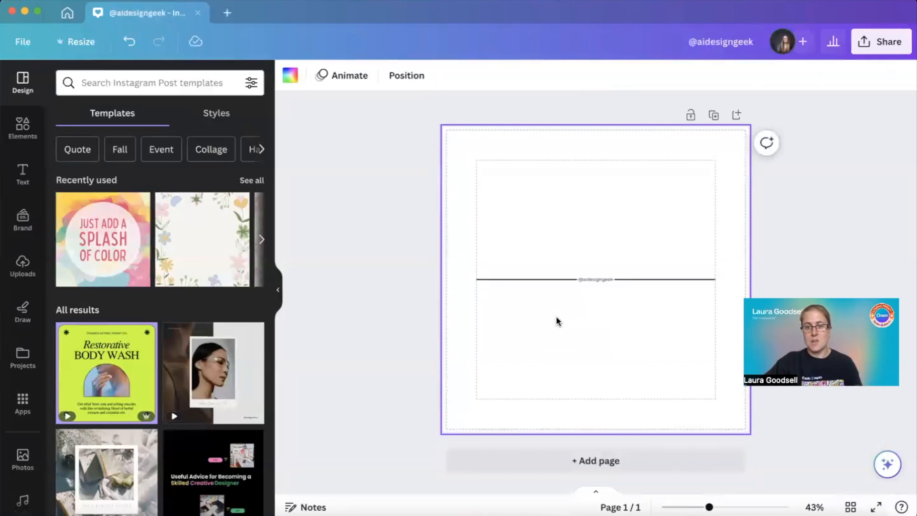
Move the labelled line down to the lower margin guide of the page
left_click(588, 279)
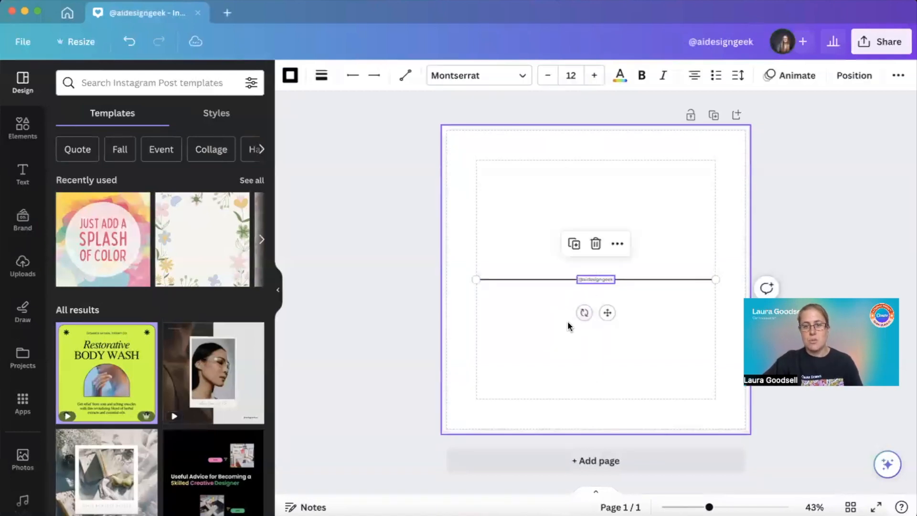
left_click_drag(550, 281, 554, 397)
left_click(456, 365)
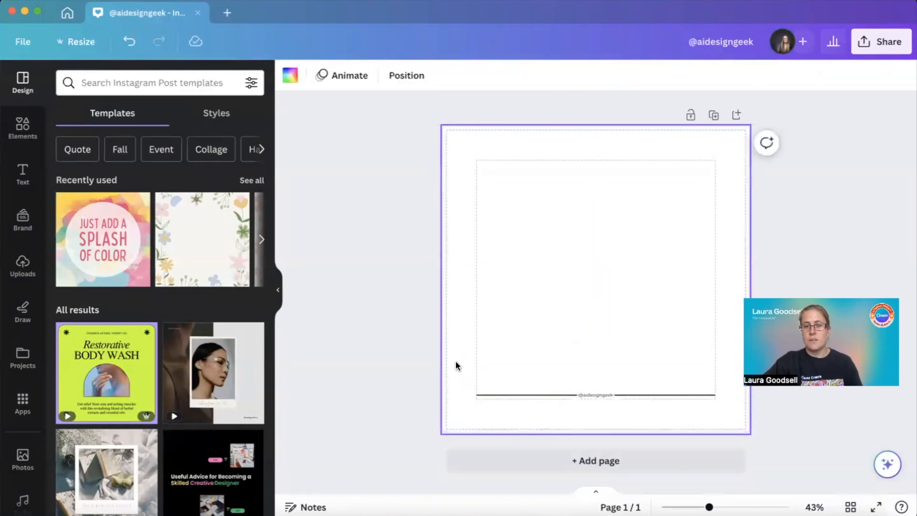
left_click(598, 395)
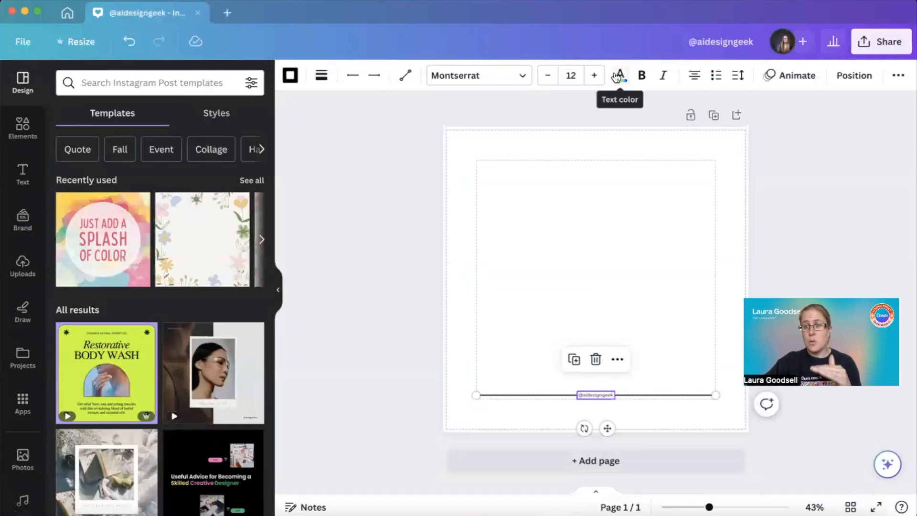
left_click(594, 75)
left_click(594, 75)
left_click(595, 75)
left_click(594, 75)
left_click(594, 75)
left_click(594, 75)
left_click(594, 75)
left_click(594, 75)
left_click(594, 75)
left_click(594, 75)
left_click(594, 75)
left_click(594, 75)
left_click(594, 75)
left_click(594, 75)
left_click(594, 77)
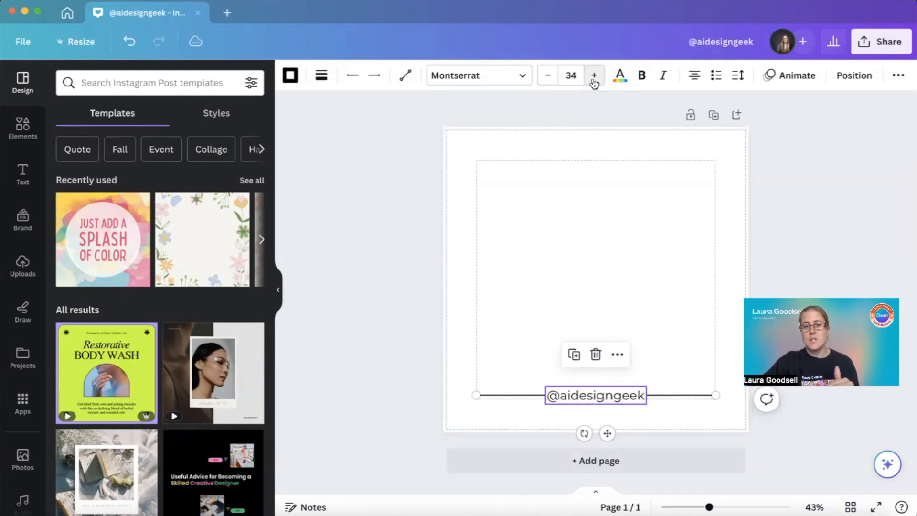
left_click(549, 326)
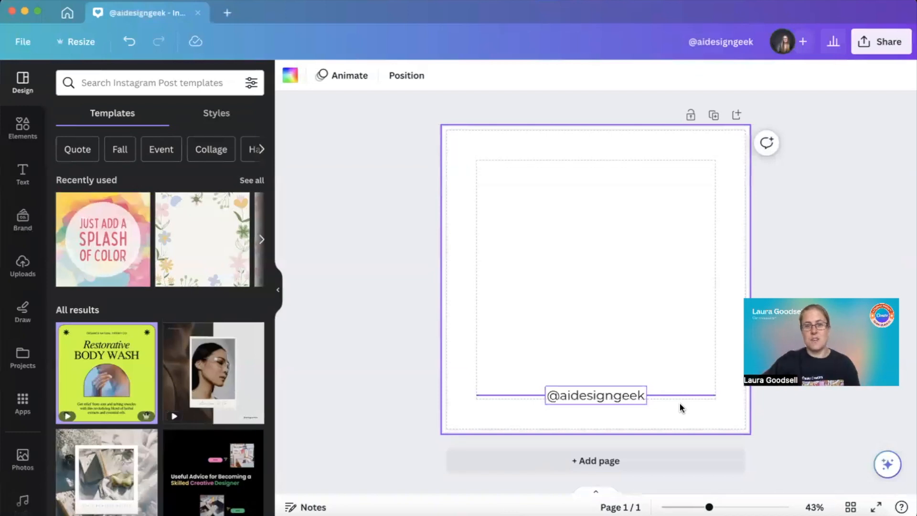
left_click(591, 395)
left_click(482, 78)
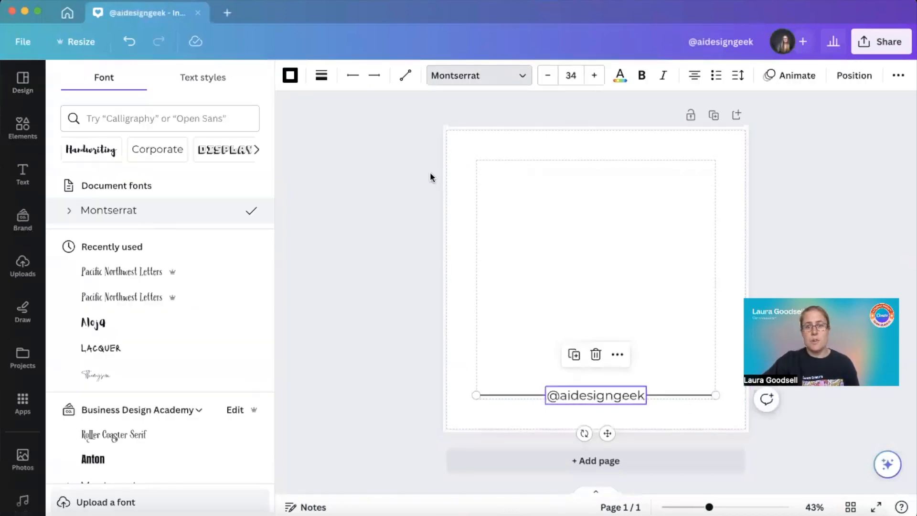
left_click(620, 76)
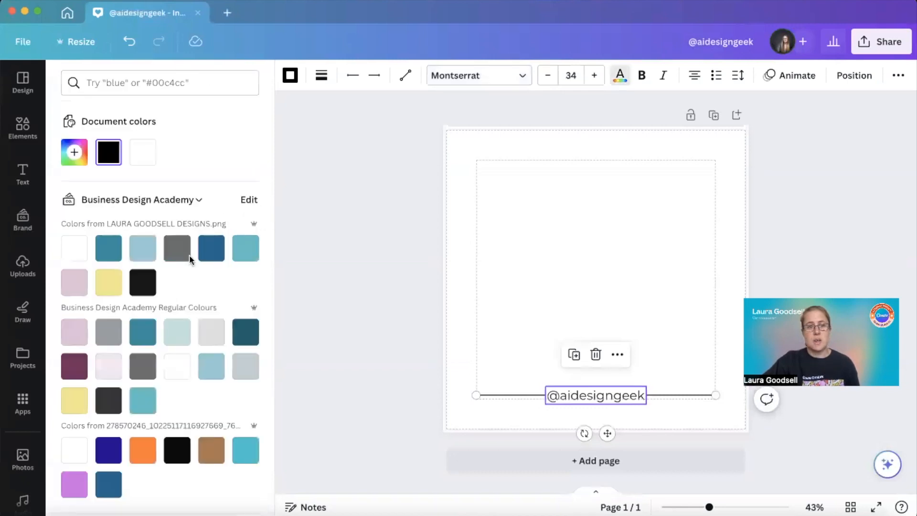
left_click(142, 450)
key("Escape")
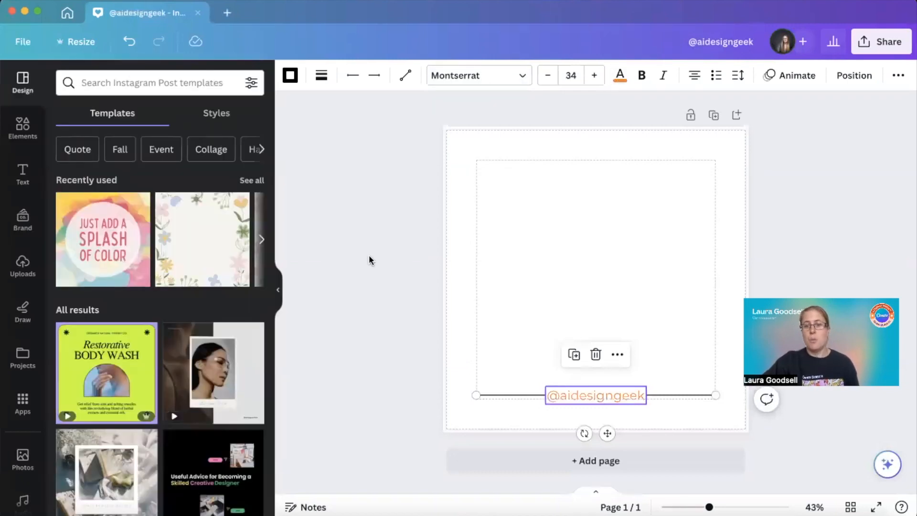
Change the colour of the labelled line to the light purple brand colour
left_click(498, 387)
left_click(501, 393)
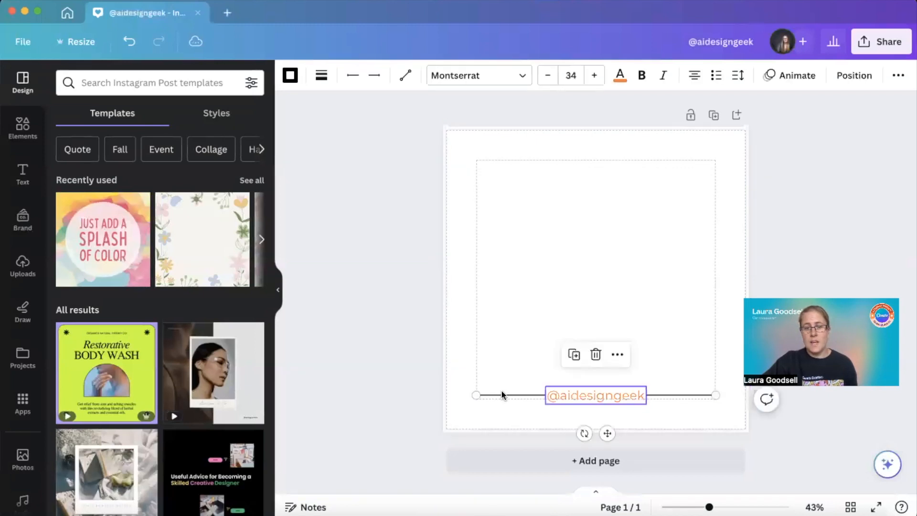
left_click(297, 79)
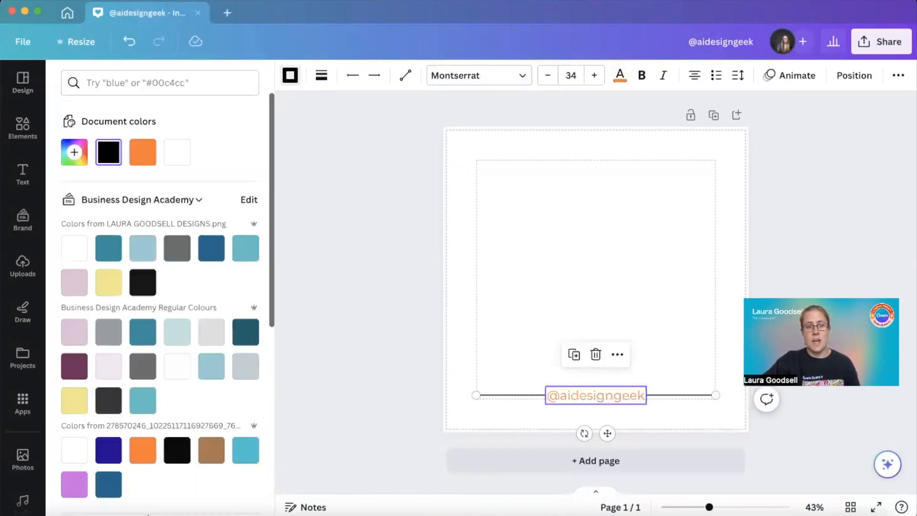
left_click(69, 486)
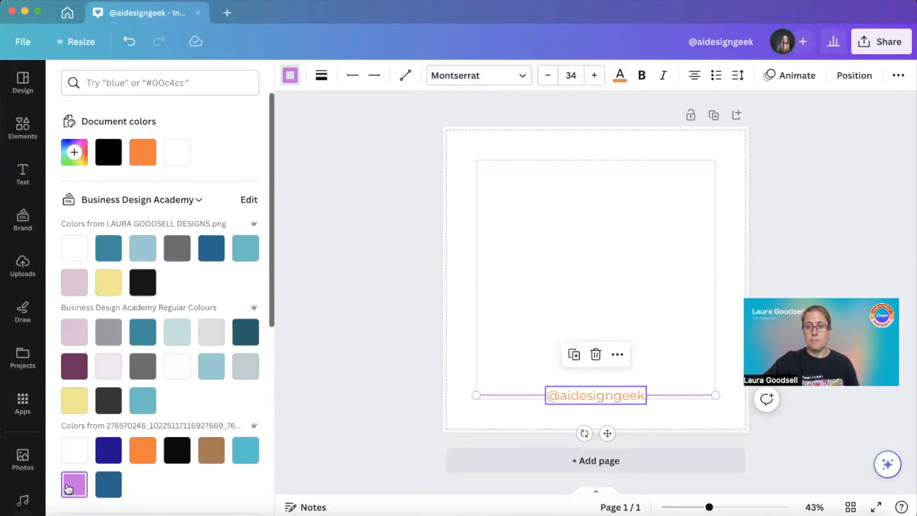
left_click(520, 259)
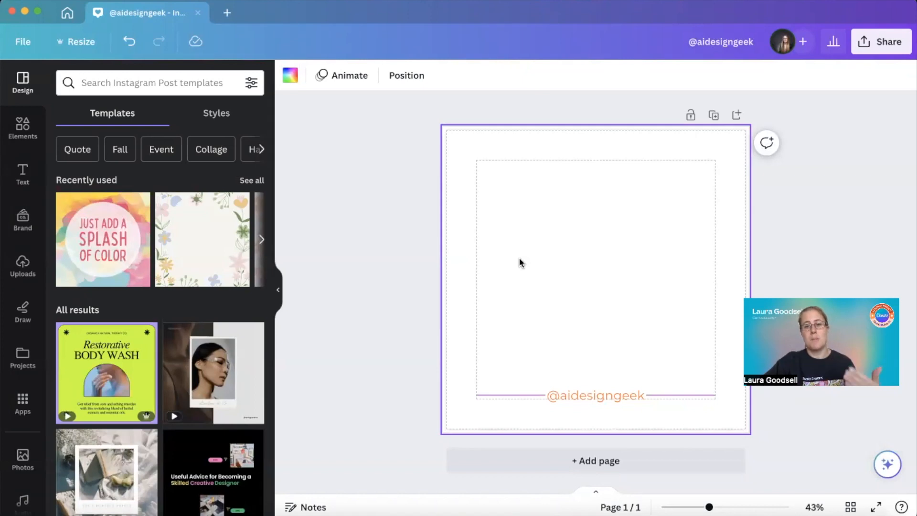
Move the labelled line a short way up from the page's lower margin guide
left_click(585, 393)
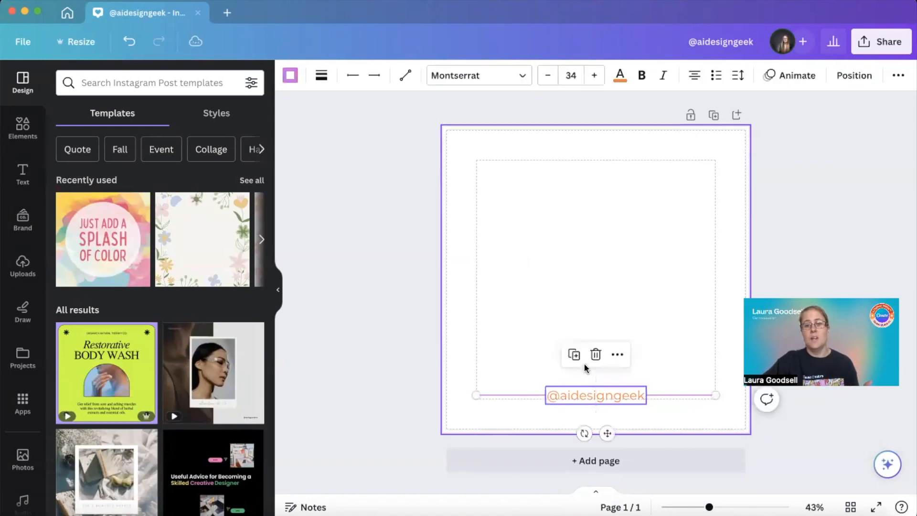
left_click_drag(512, 391, 508, 344)
left_click(500, 303)
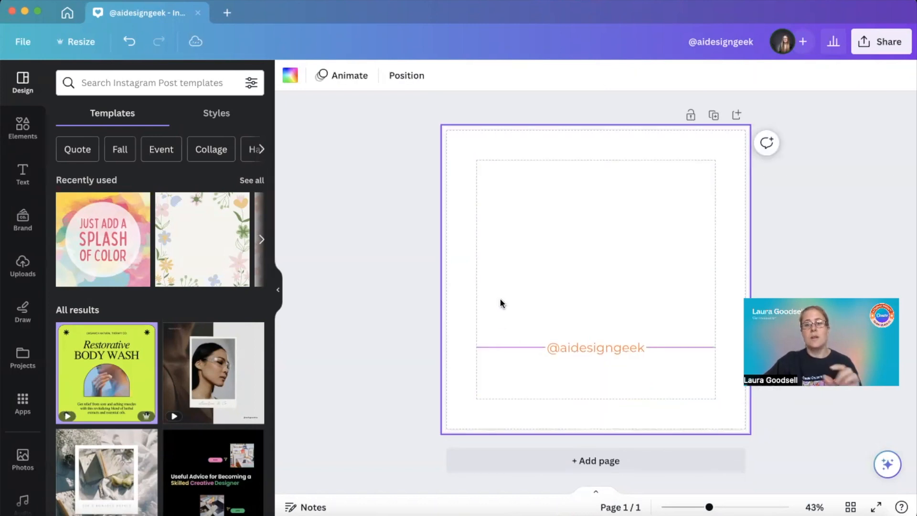
left_click(593, 347)
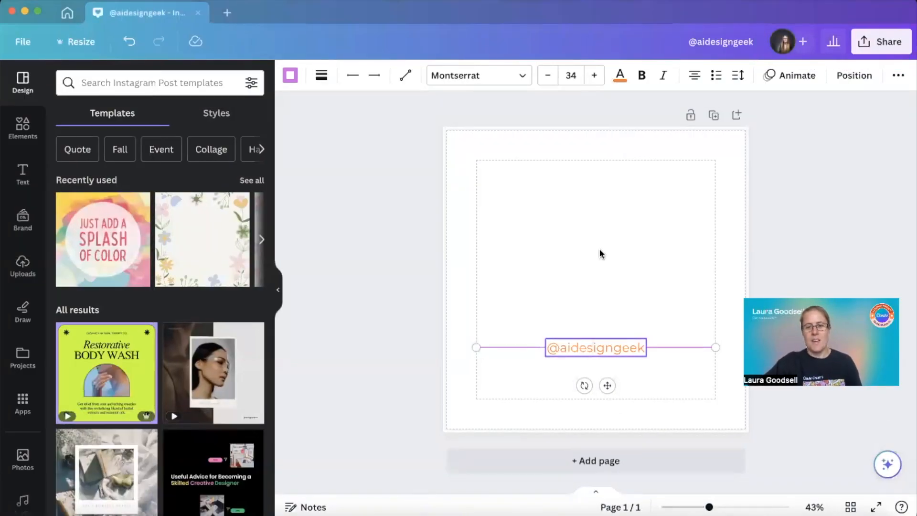
left_click(616, 284)
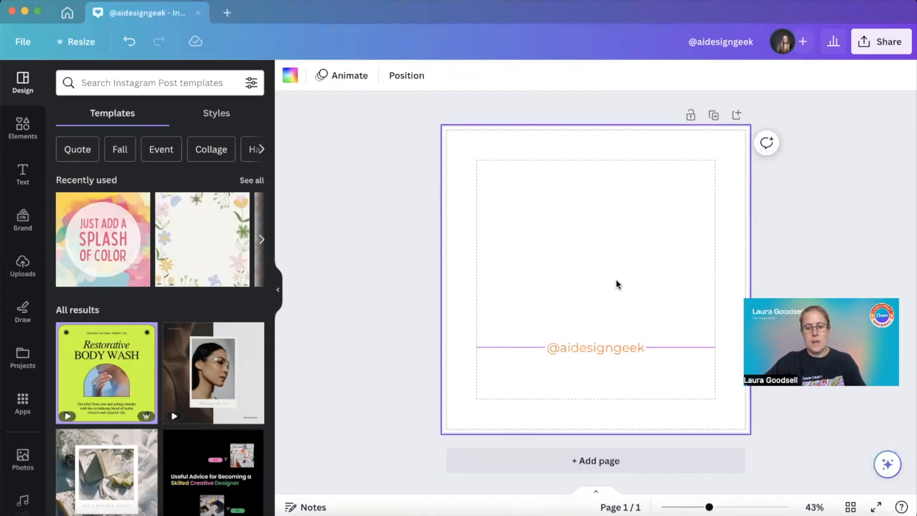
left_click(616, 283)
left_click(604, 346)
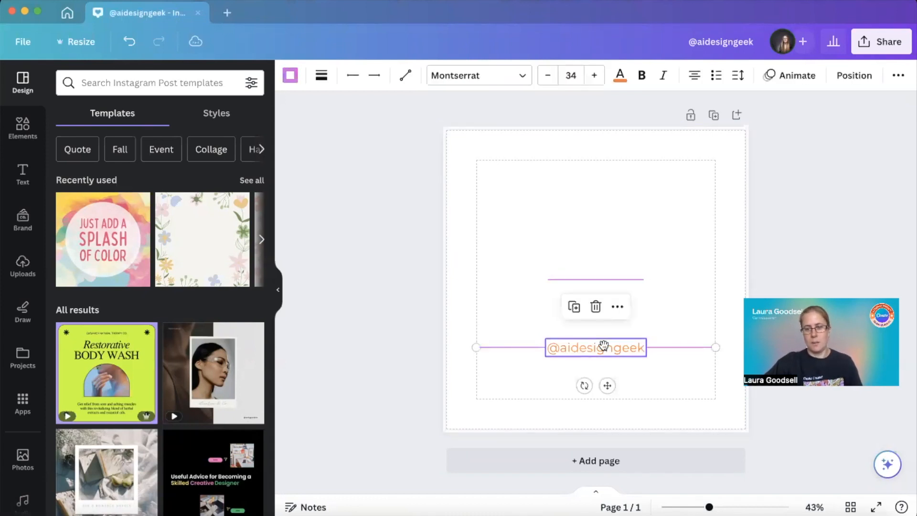
key("Delete")
Stretch the new line to start at the left margin guide and slope upward toward the page centre
left_click(556, 279)
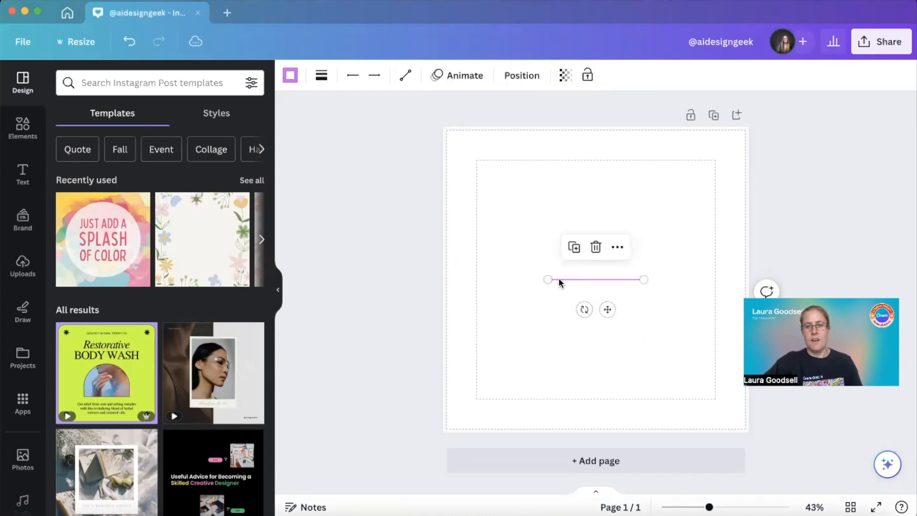
left_click_drag(548, 280, 476, 279)
left_click_drag(644, 280, 594, 248)
Add a placeholder text box beside the raised end of the sloping line
left_click(604, 235)
key("t")
left_click(551, 299)
left_click(541, 299)
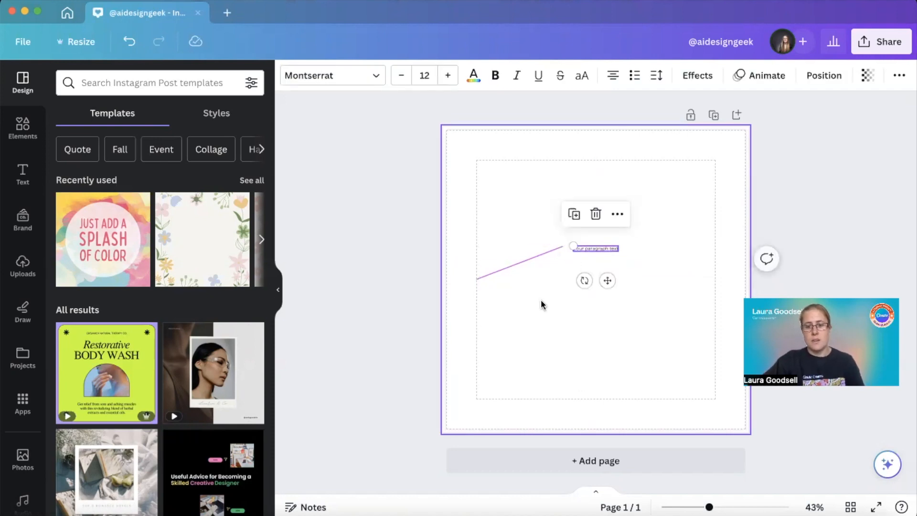
Add a second line from the same left starting point, sloping down toward the page centre
key("l")
left_click_drag(548, 280, 477, 281)
left_click_drag(644, 279, 586, 302)
left_click(617, 337)
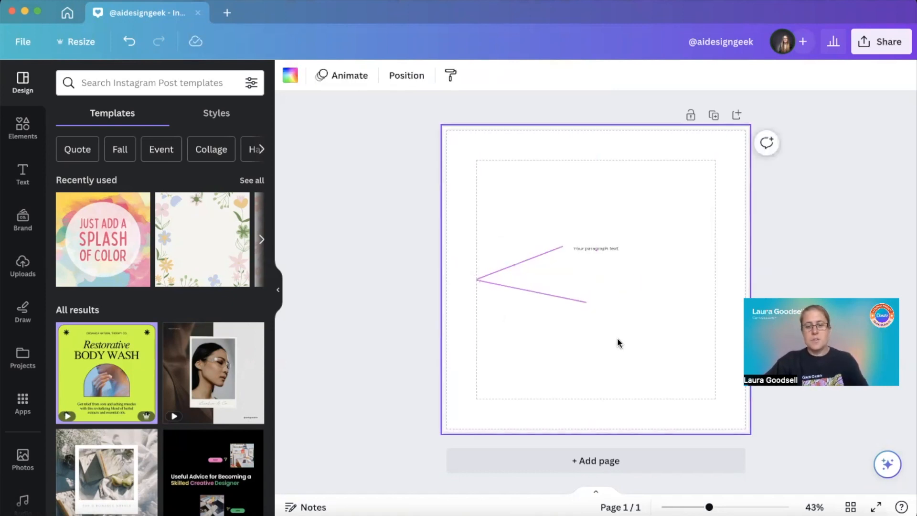
Add a second placeholder text box and place it beside the end of the downward-sloping line
key("t")
left_click(537, 333)
left_click(591, 279)
left_click_drag(591, 279, 615, 308)
left_click(522, 340)
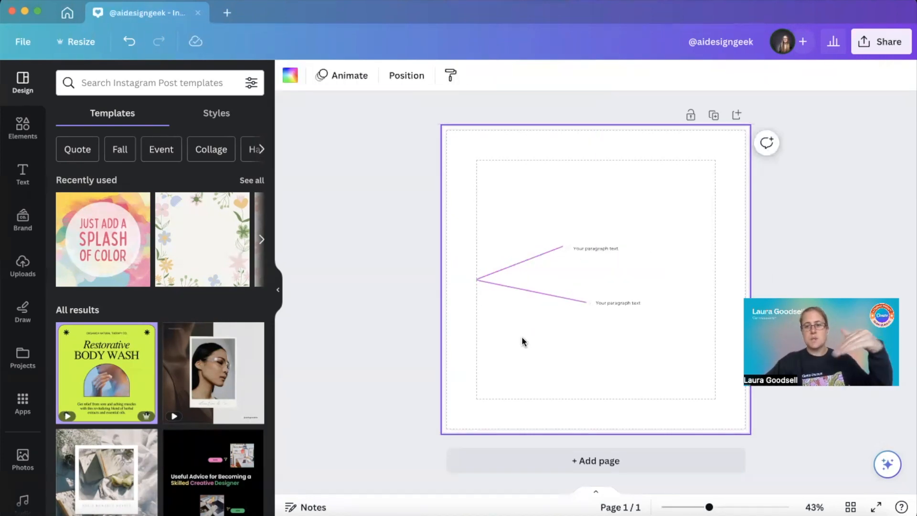
Change the lower line's type from straight to Elbowed
left_click(529, 291)
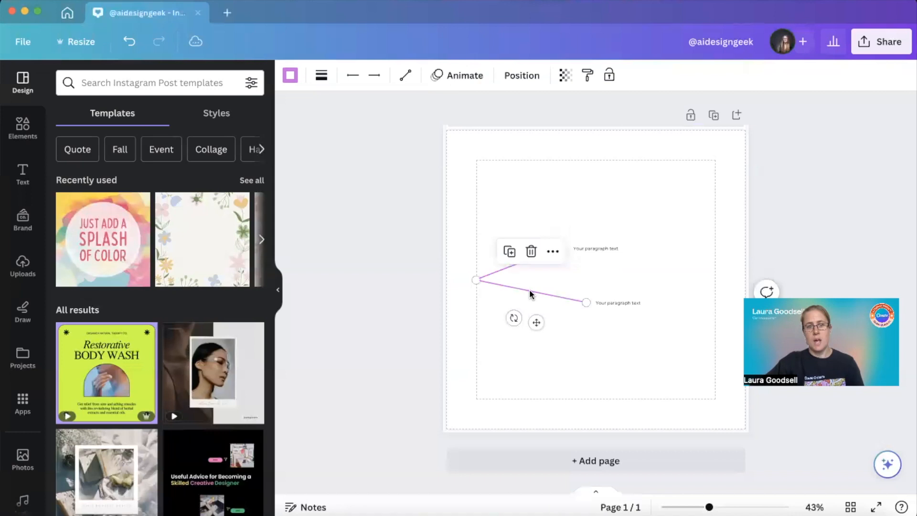
left_click(406, 73)
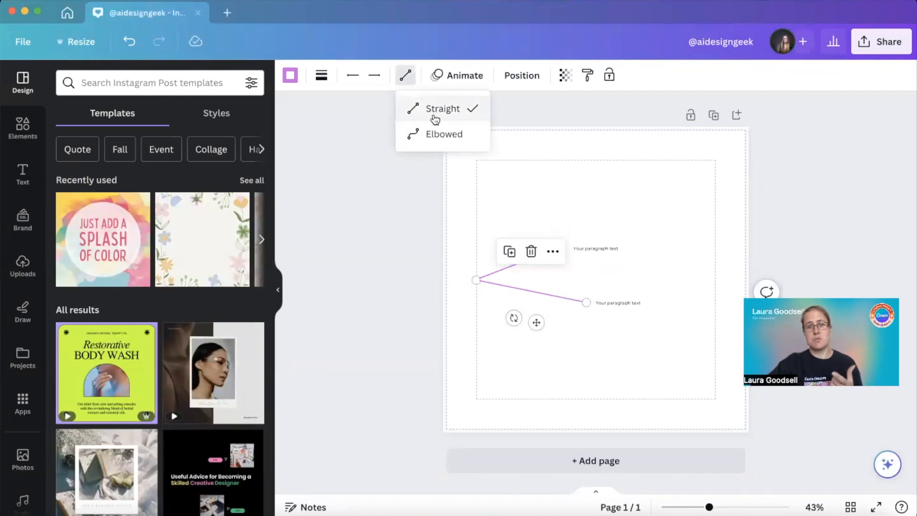
left_click(439, 138)
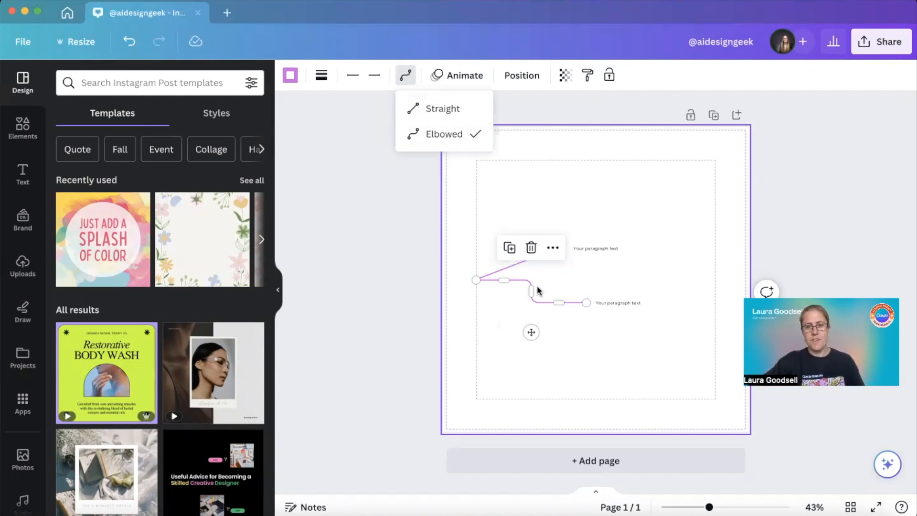
Reshape the elbowed line by pulling its segments down and to the right so it steps below and around the lower text
left_click_drag(532, 289, 520, 304)
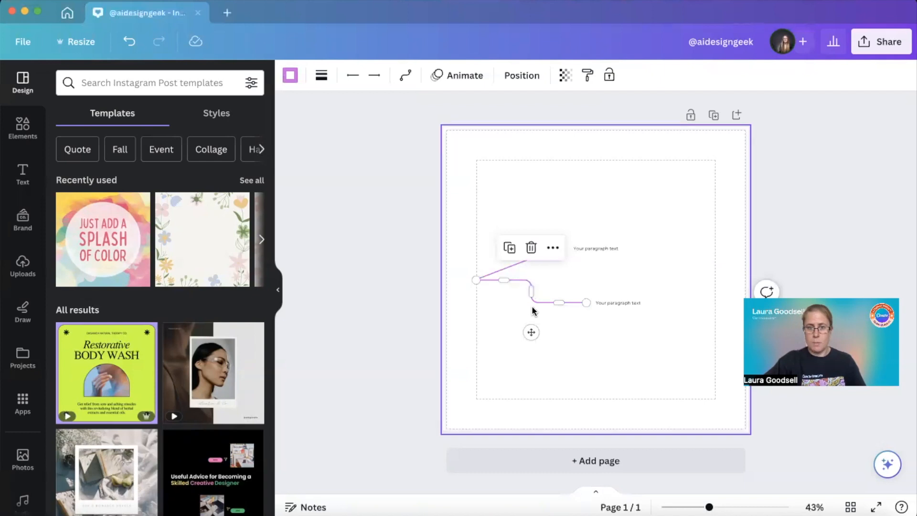
left_click_drag(507, 283, 504, 334)
left_click_drag(558, 303, 559, 336)
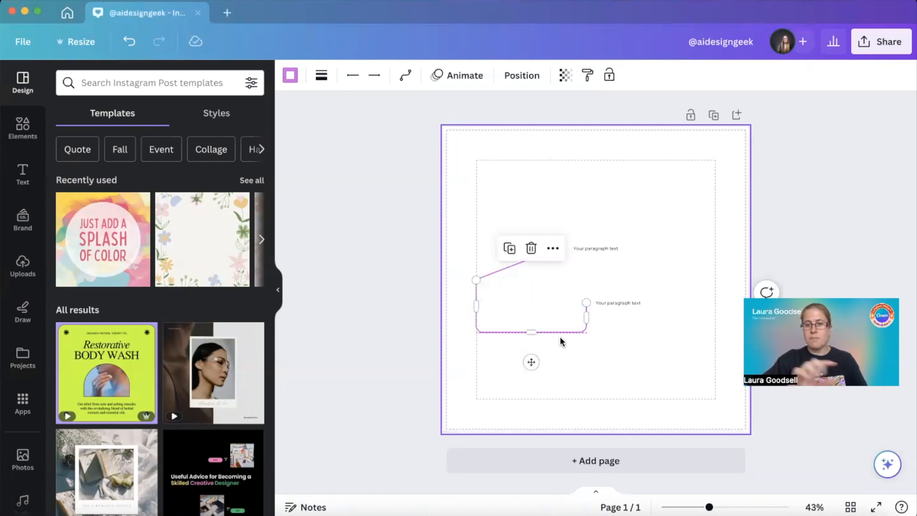
left_click_drag(558, 340, 562, 390)
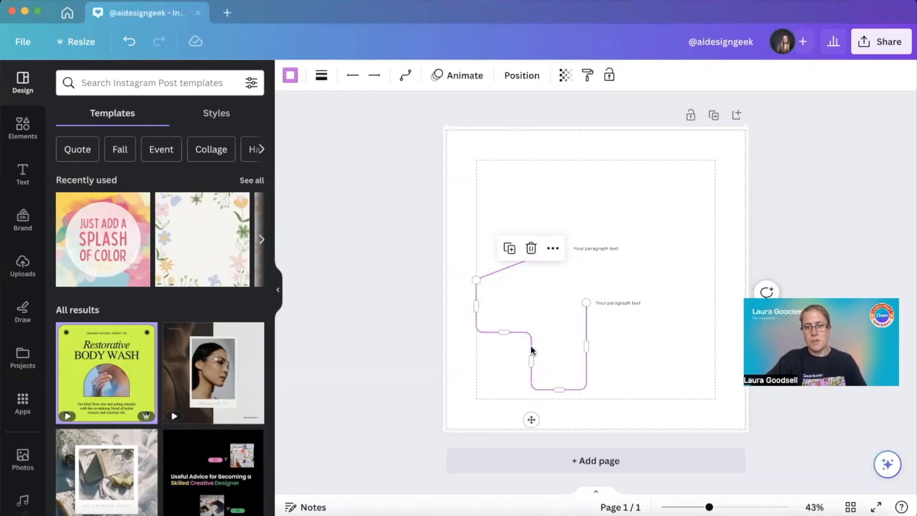
left_click_drag(530, 363, 660, 344)
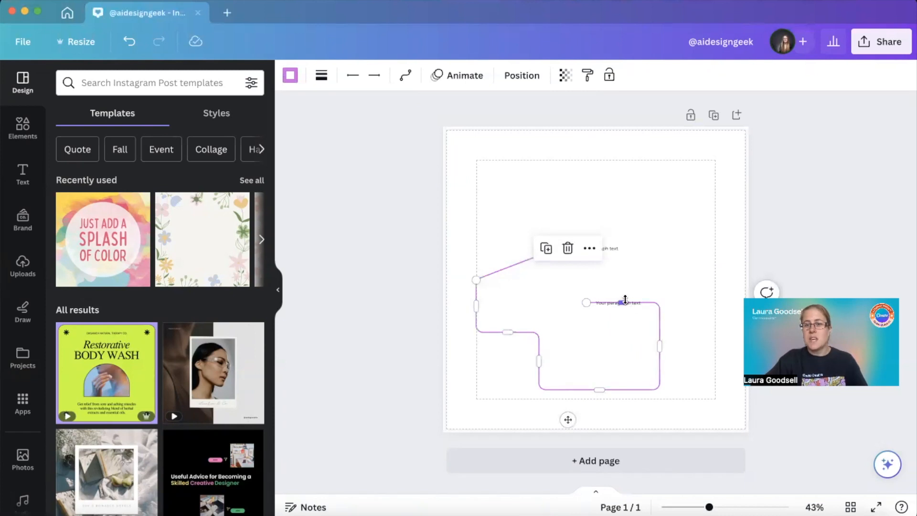
Reshape the elbowed line so its upper segment sits above the lower text and its short vertical segment moves right
left_click_drag(625, 301, 622, 255)
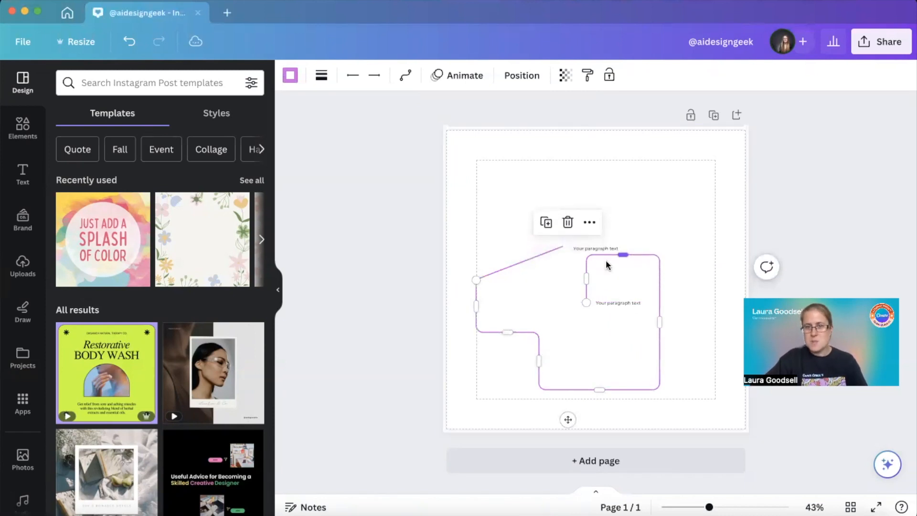
left_click_drag(584, 280, 617, 283)
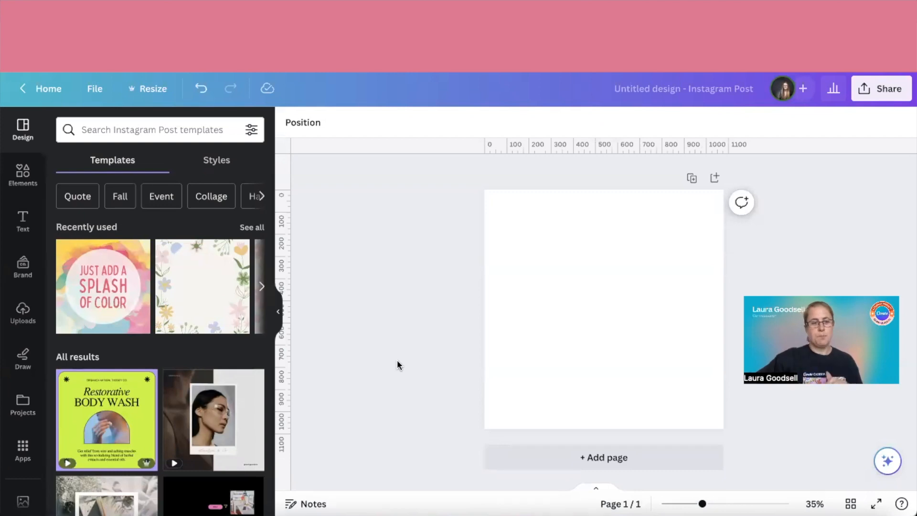
Search the apps for "waves" and open Wave Generator
left_click(22, 449)
left_click(117, 139)
type("waves")
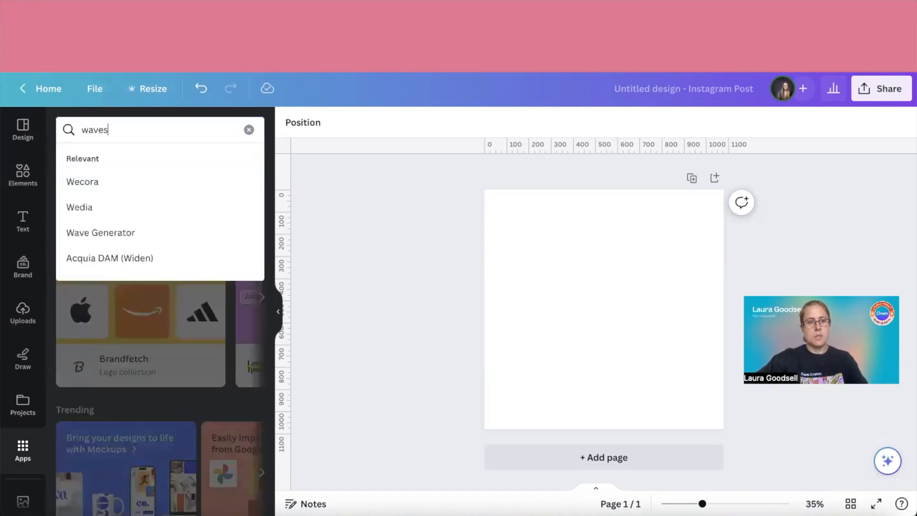
key("Return")
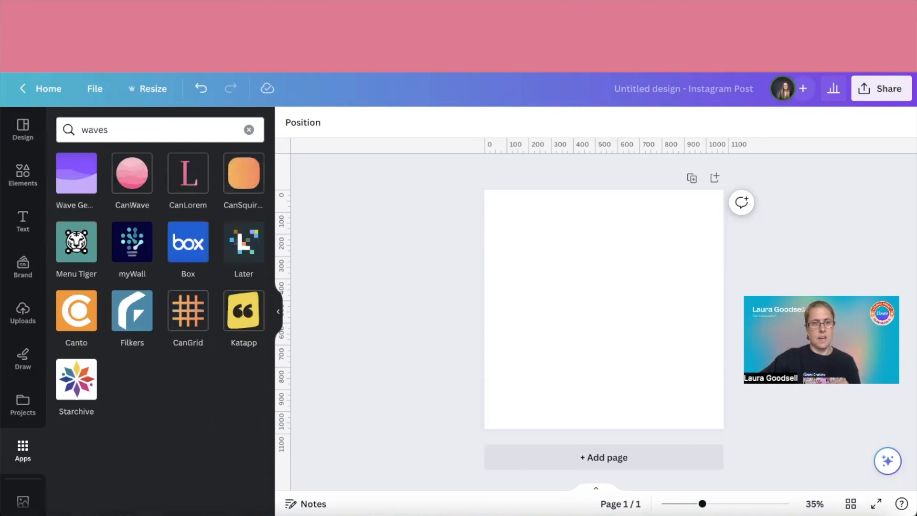
left_click(76, 183)
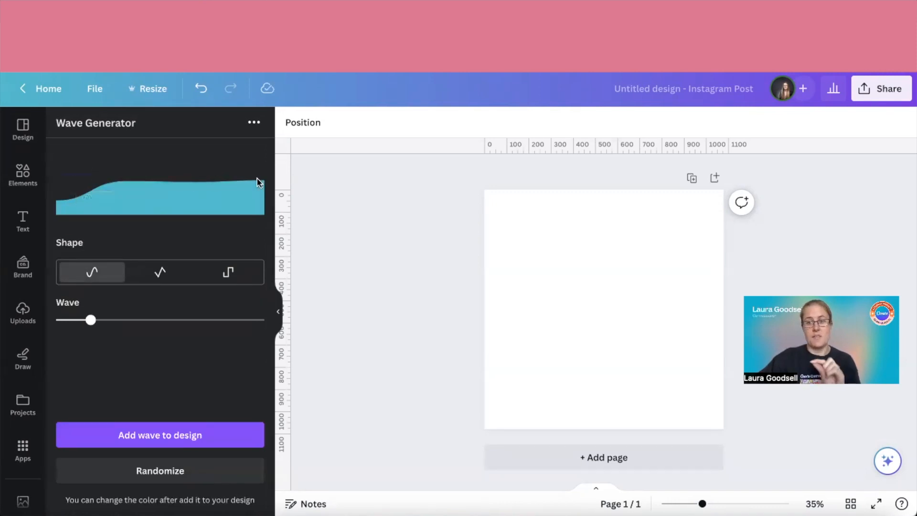
Try the pointed and stepped wave shapes, raising the wave amount to a little over a third
left_click(161, 276)
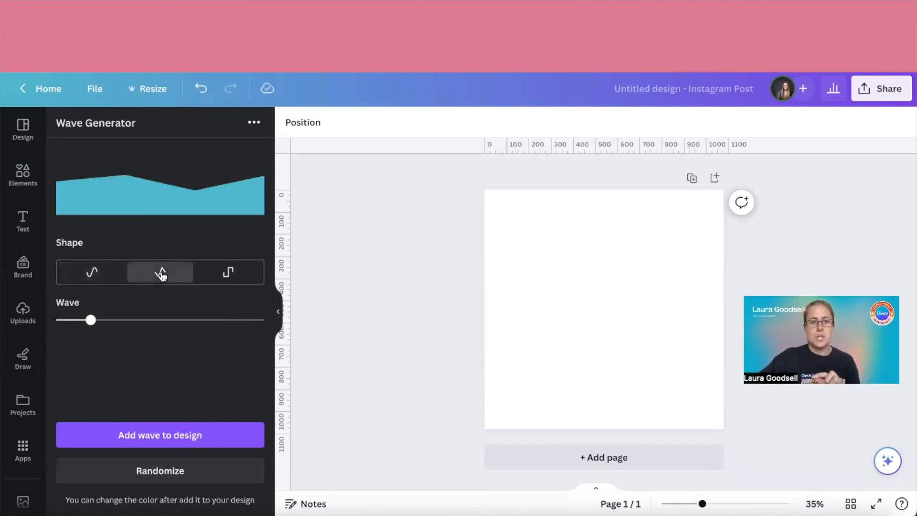
left_click(227, 277)
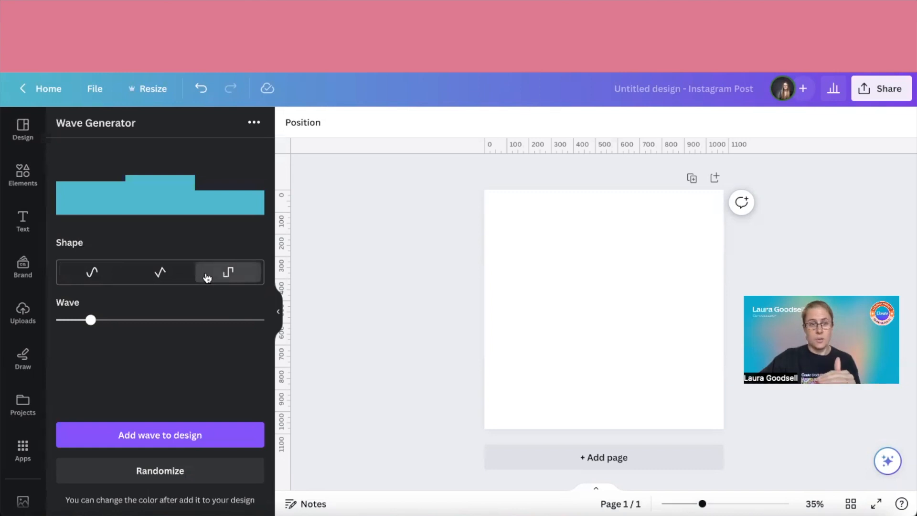
left_click_drag(91, 324, 131, 320)
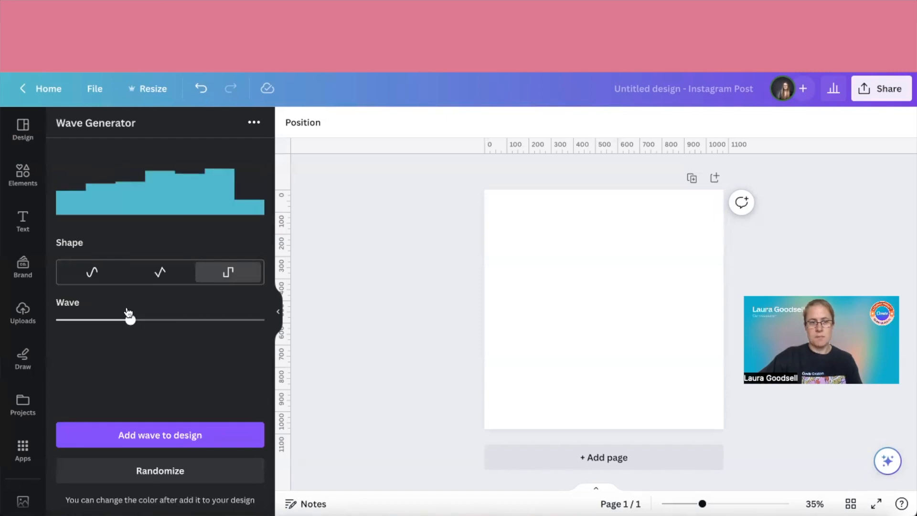
Generate a smooth curved wave with the wave amount at about three quarters and add it to the design
left_click(93, 273)
left_click_drag(131, 322, 210, 318)
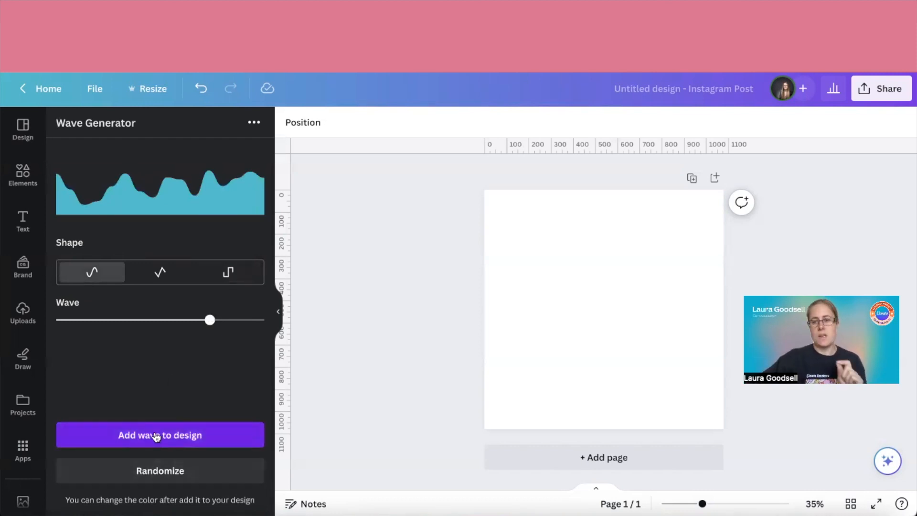
left_click(157, 436)
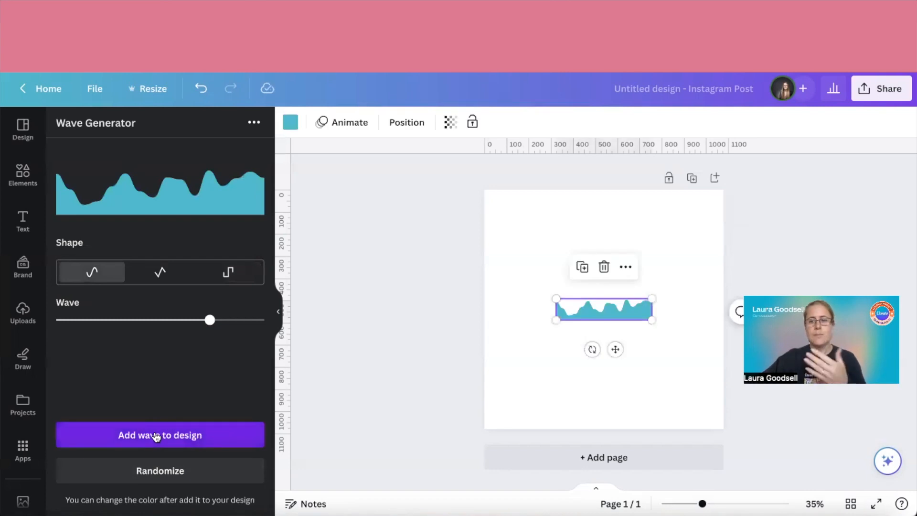
Enlarge the wave to the full page width and place it along the page's bottom edge
left_click_drag(557, 319, 495, 369)
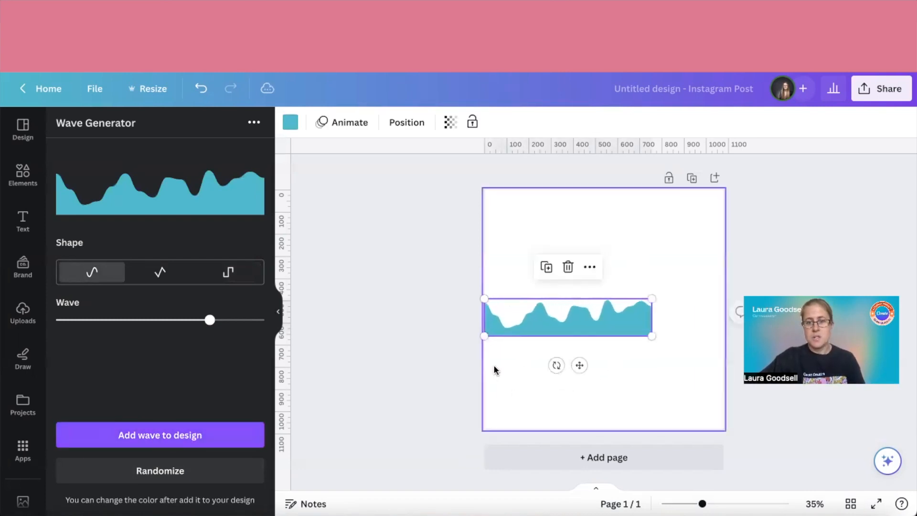
left_click_drag(652, 336, 721, 362)
left_click_drag(555, 331, 558, 404)
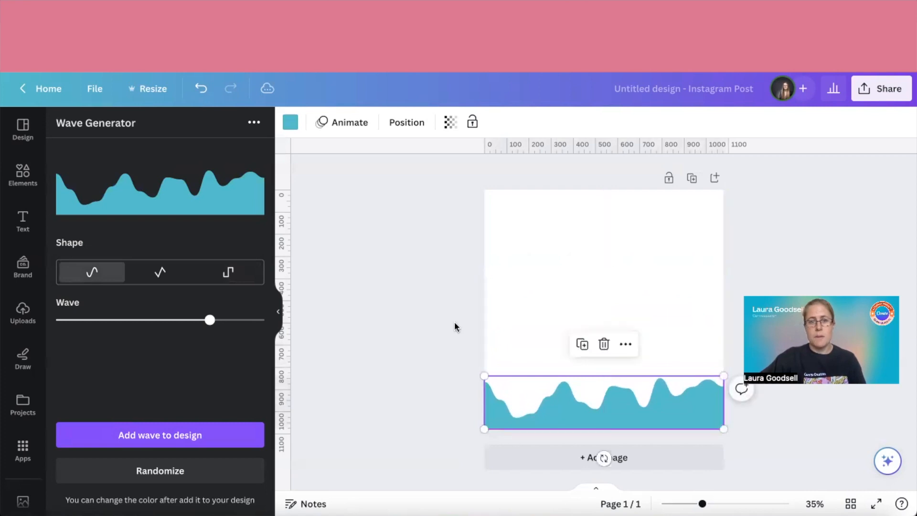
Recolour the bottom wave with the light blue from the brand palette
left_click(291, 123)
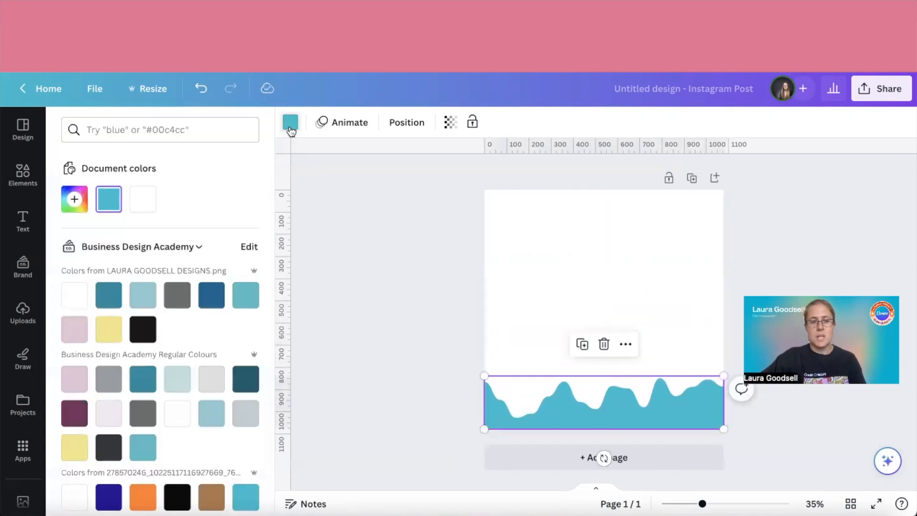
left_click(145, 297)
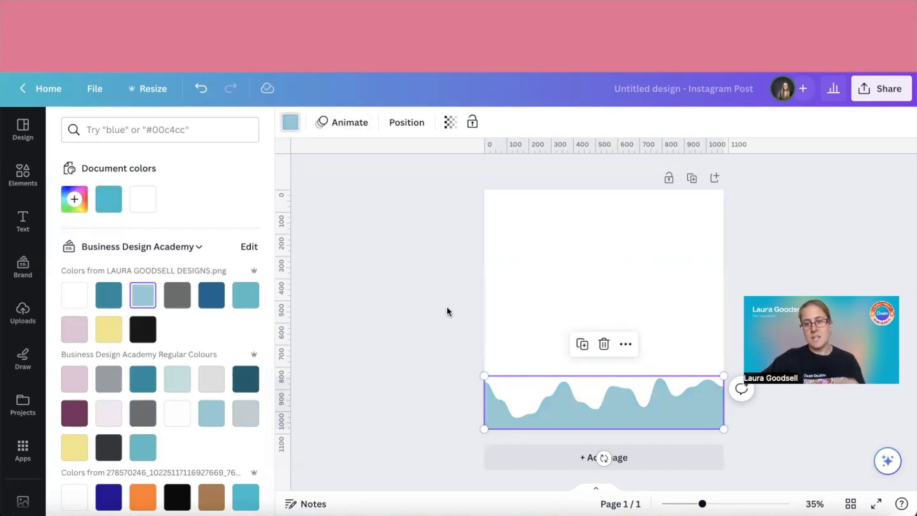
left_click(279, 311)
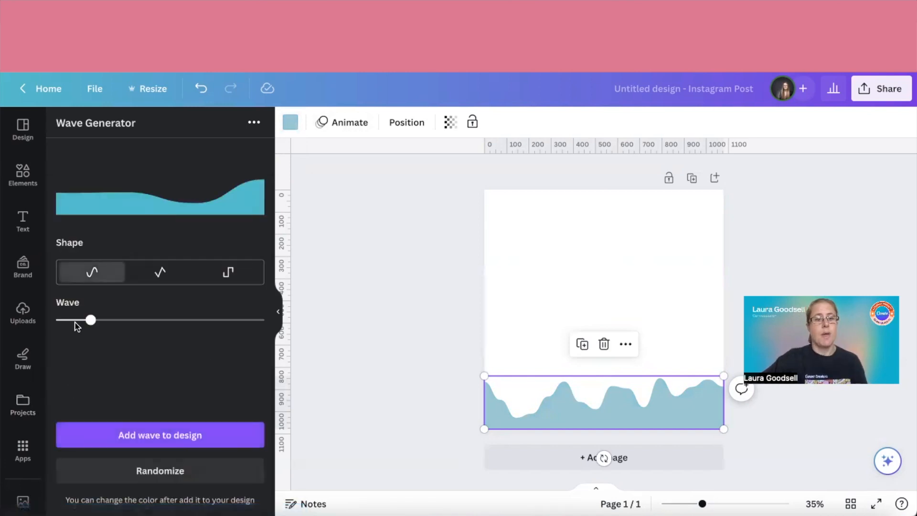
Add a second smooth wave with the wave amount at about half and stretch it across the middle of the page
left_click_drag(92, 325, 162, 325)
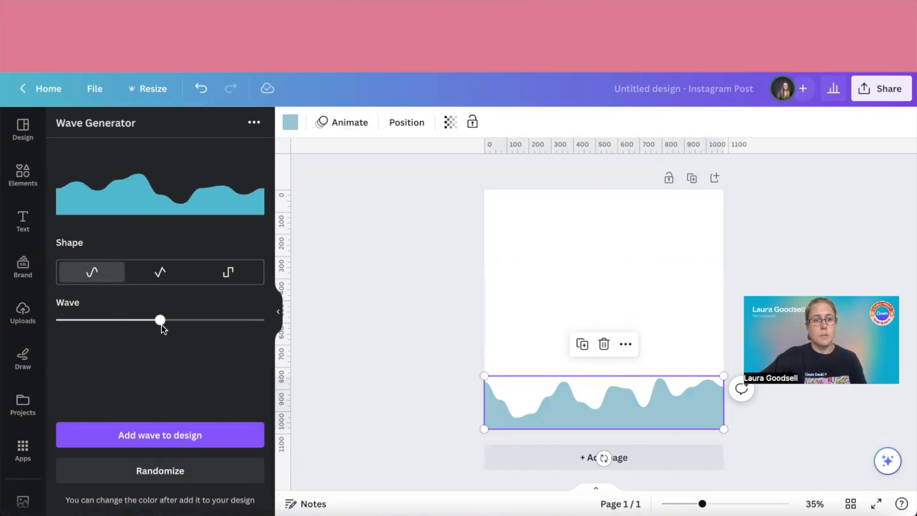
left_click(175, 436)
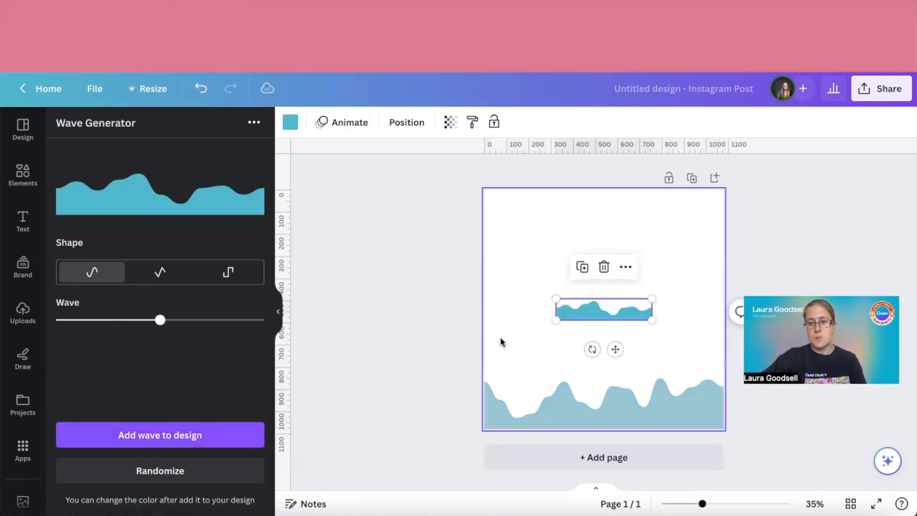
left_click_drag(556, 320, 486, 336)
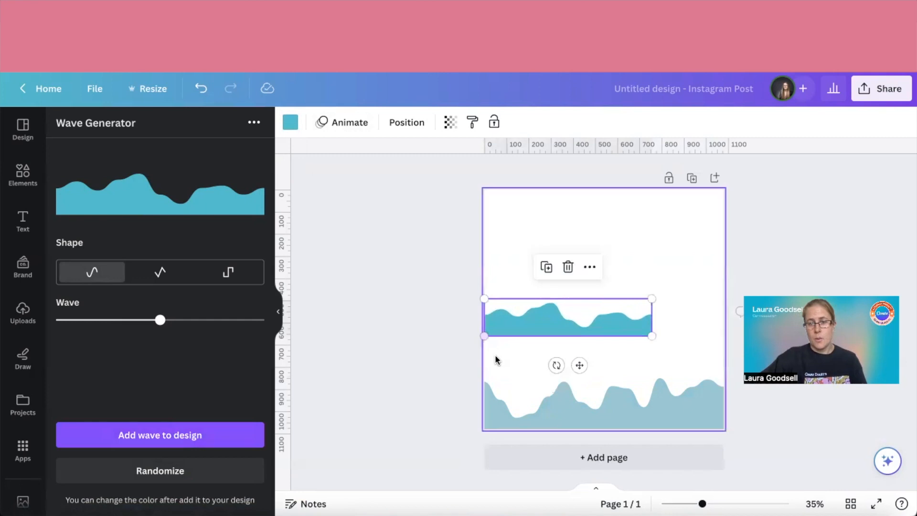
left_click_drag(652, 338, 724, 352)
Add a third smooth wave with the wave amount at about two thirds, spanning the page width above the second wave
left_click_drag(163, 323, 200, 323)
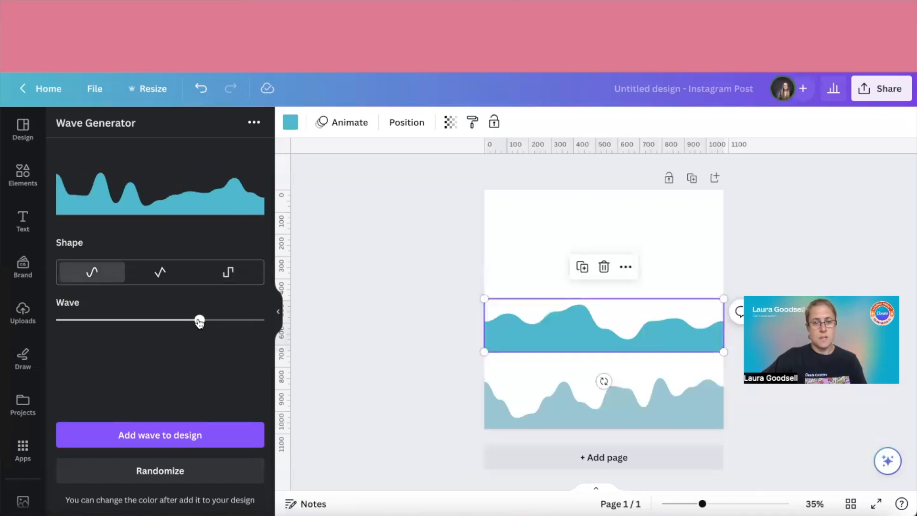
left_click(167, 435)
left_click_drag(588, 312, 522, 262)
left_click_drag(580, 254, 726, 240)
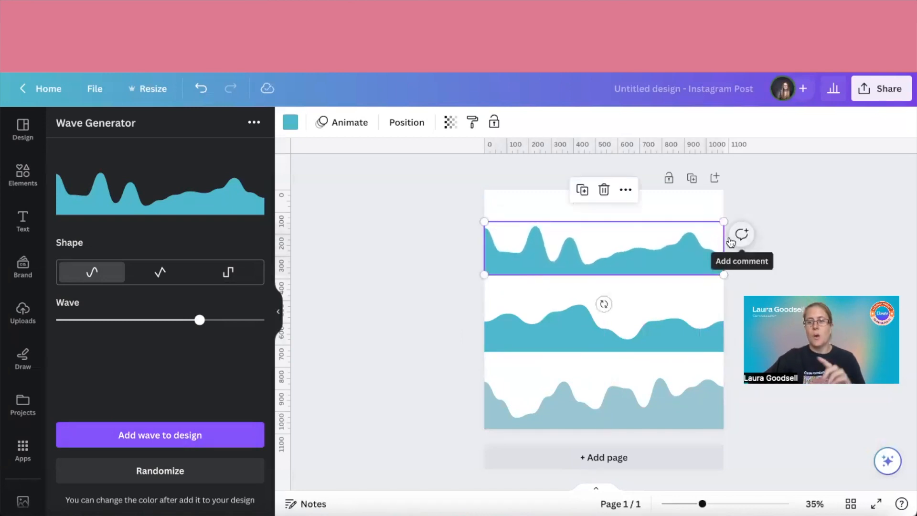
Recolour the bottom wave dark blue, #00688f, from the brand palette
left_click(418, 368)
left_click(519, 404)
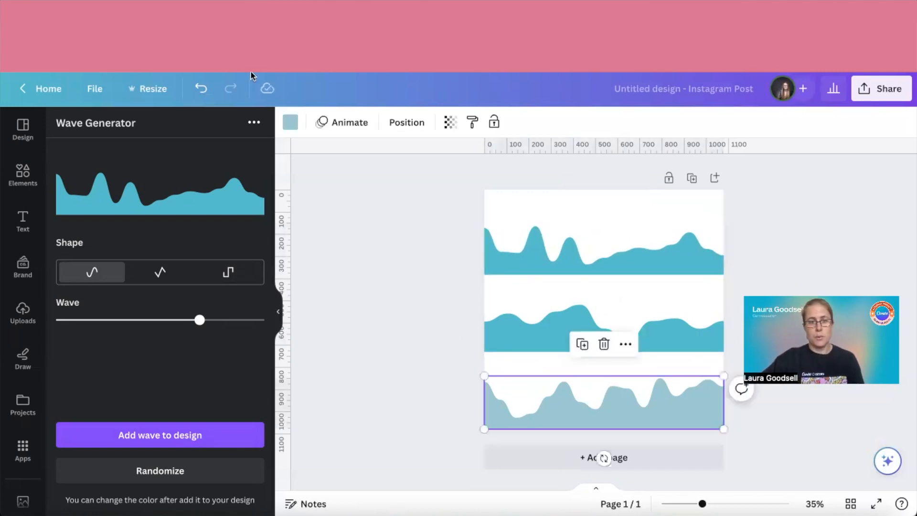
left_click(289, 121)
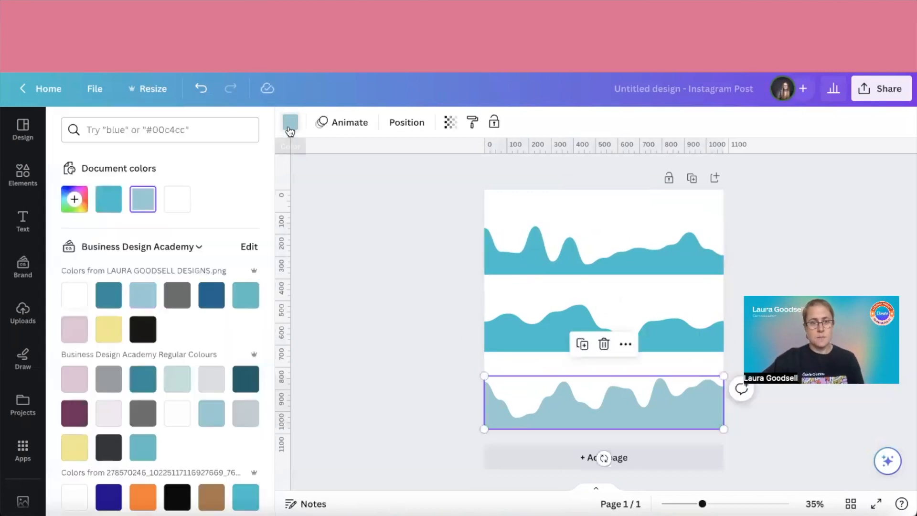
left_click(211, 295)
Try brand shades on the middle wave and settle on the teal #50c1c6
left_click(501, 333)
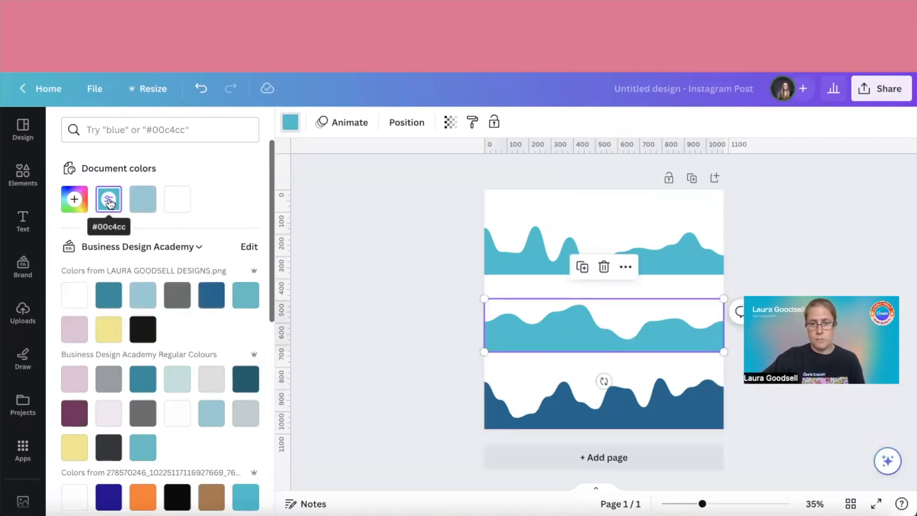
left_click(109, 296)
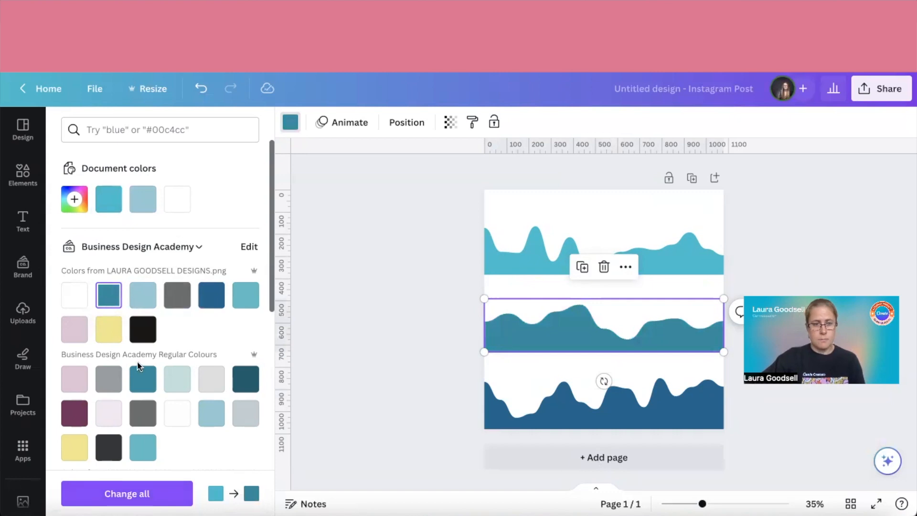
left_click(209, 414)
left_click(141, 446)
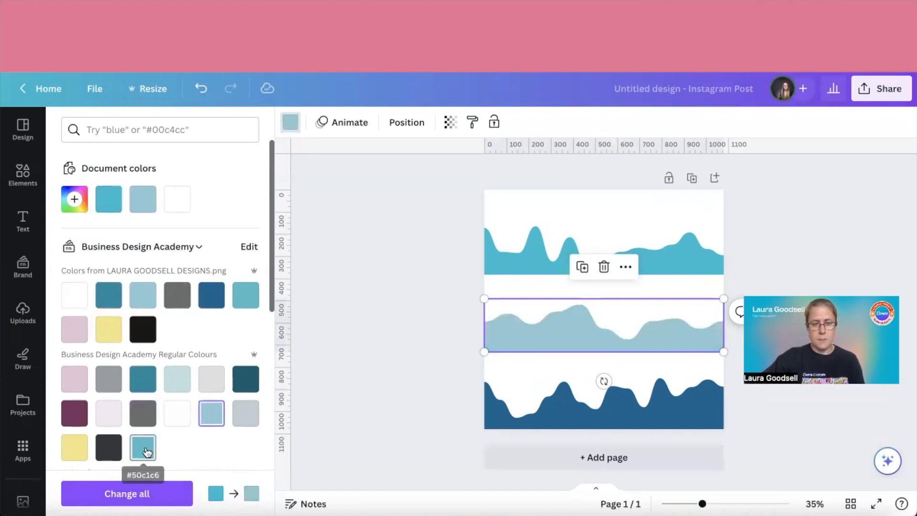
Try the light blue on the top wave and settle on the pale mint green from the brand's regular colours
left_click(488, 261)
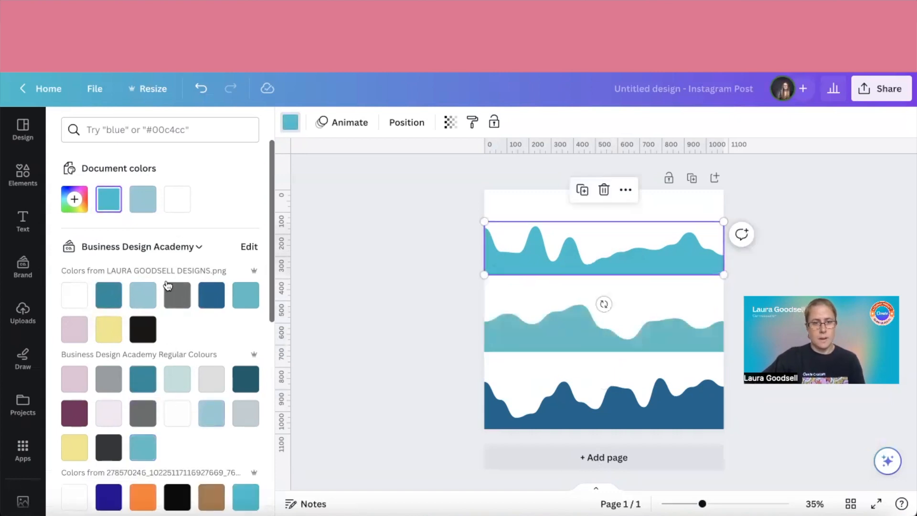
left_click(146, 296)
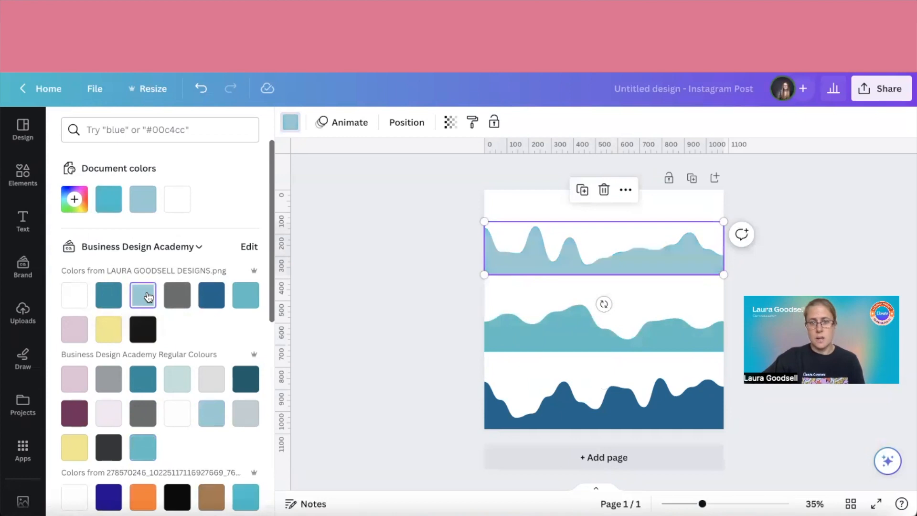
left_click(180, 383)
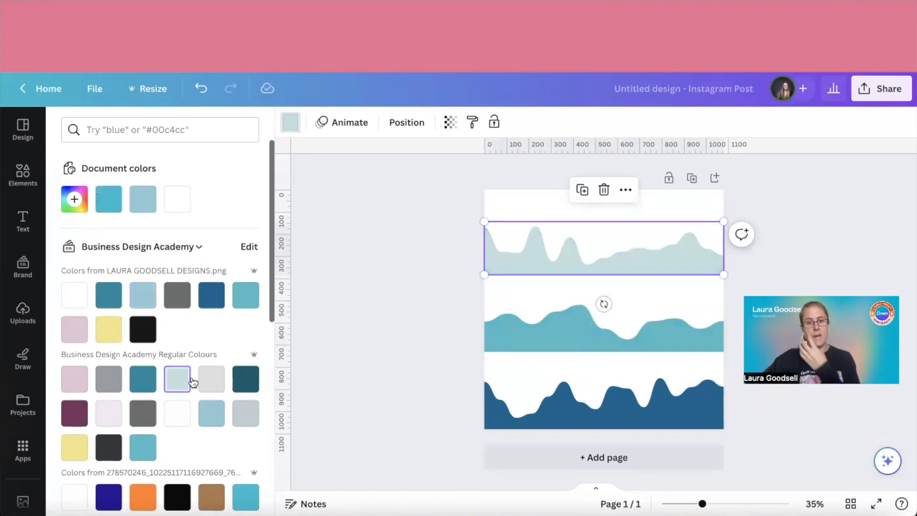
Add a square shape and stretch it into a full-width rectangle covering the area from the middle wave's base over the bottom wave
left_click(376, 375)
key("r")
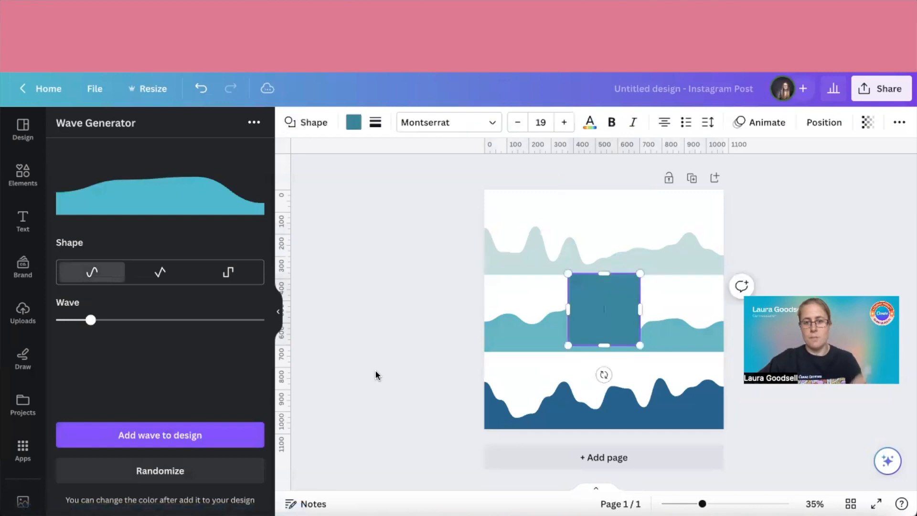
left_click(396, 346)
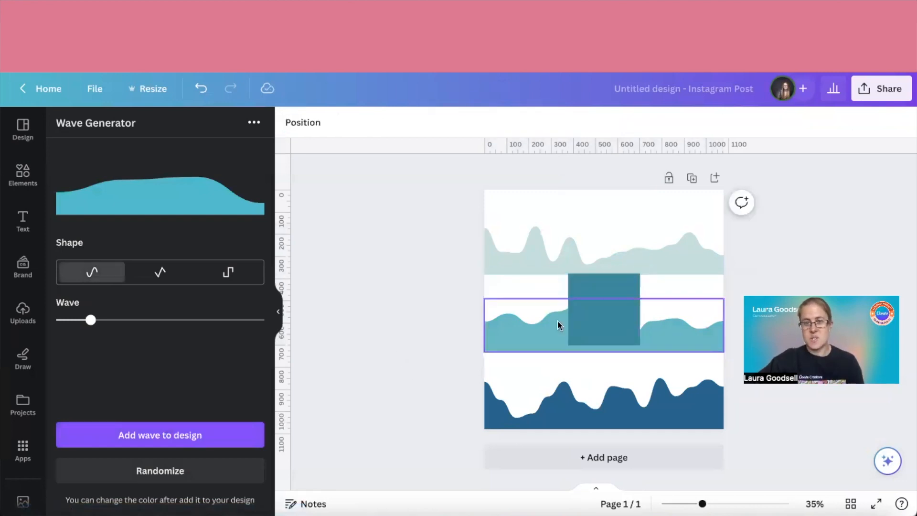
left_click_drag(623, 308, 739, 376)
left_click_drag(612, 420, 612, 431)
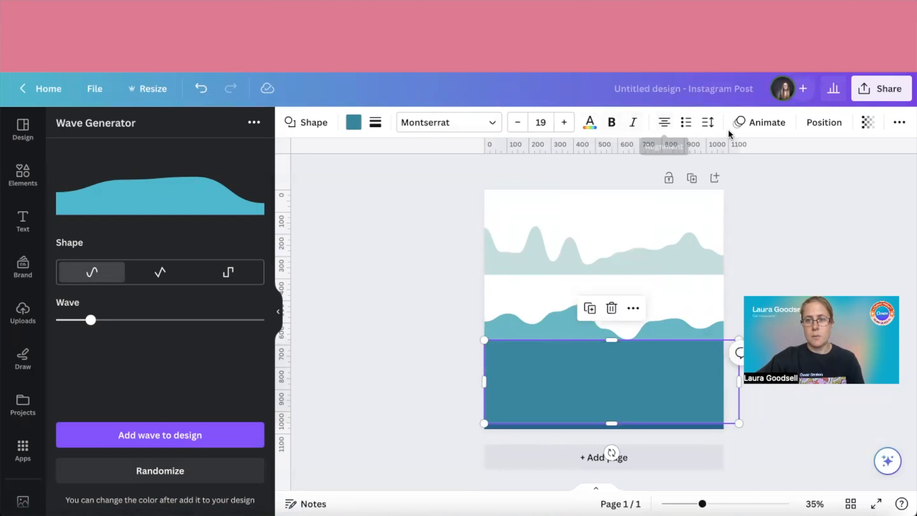
Send the rectangle behind the middle and bottom waves and recolour it to the middle wave's teal
left_click(823, 122)
left_click(226, 159)
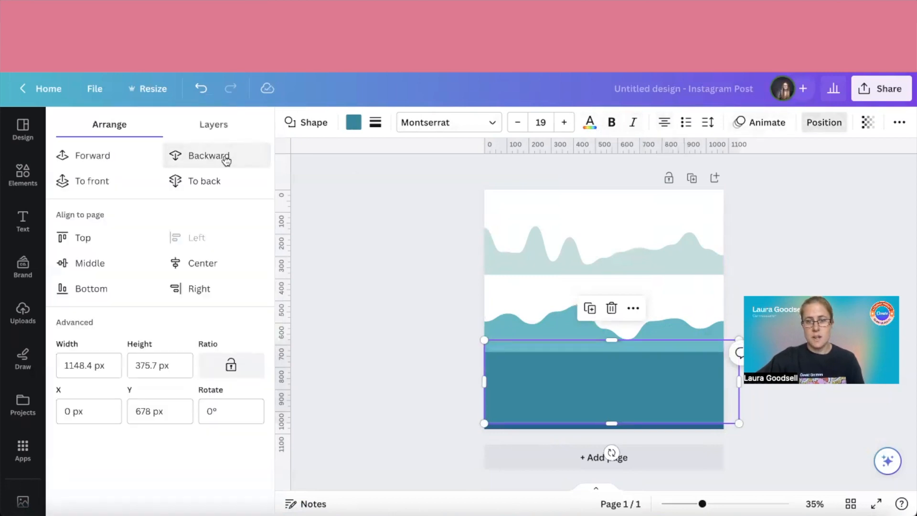
left_click(225, 159)
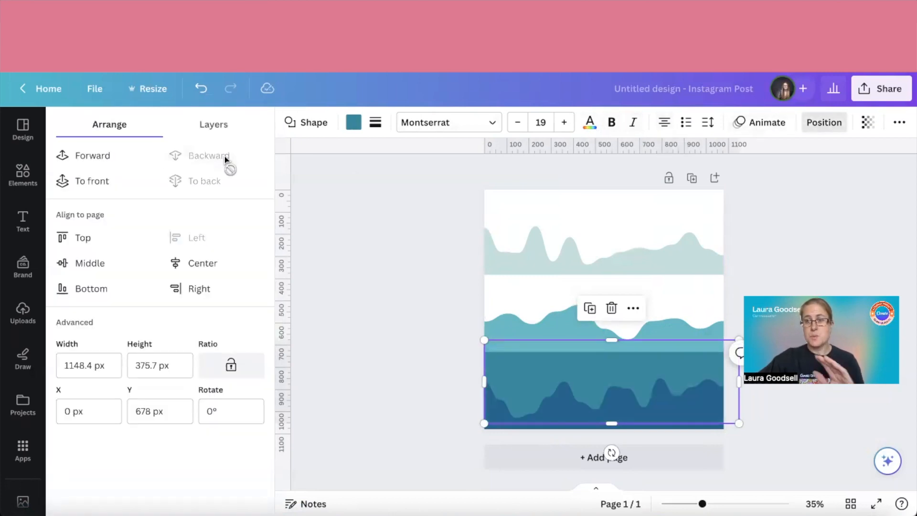
left_click(353, 128)
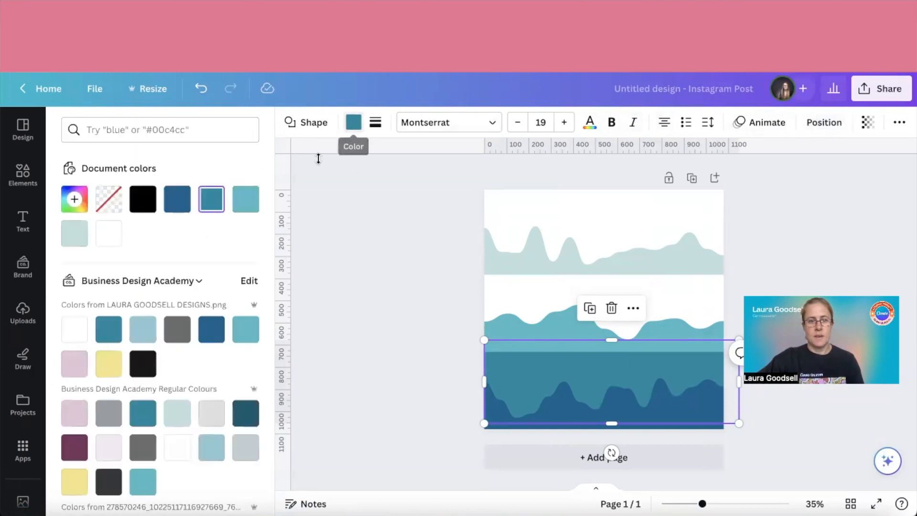
left_click(245, 199)
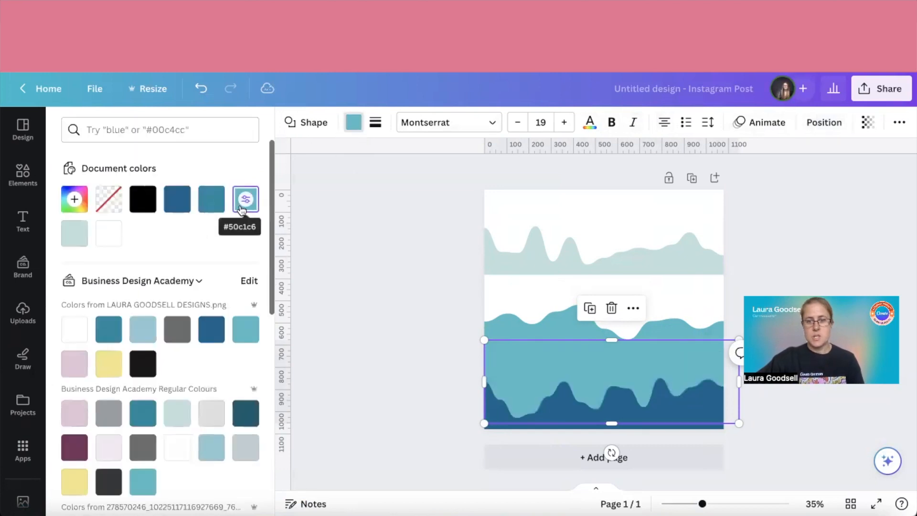
Add a square shape and widen it past both page edges, about 1154 by 324 px, between the top and middle waves
double_click(557, 323)
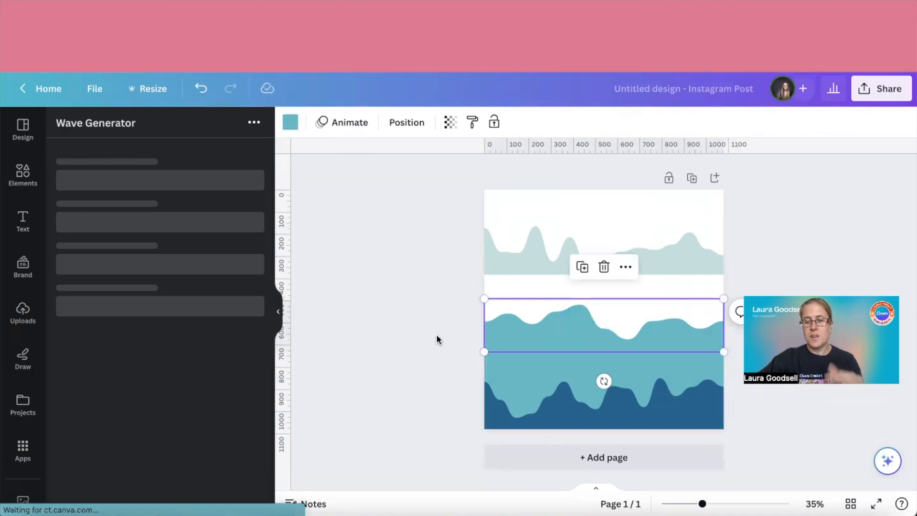
left_click(437, 332)
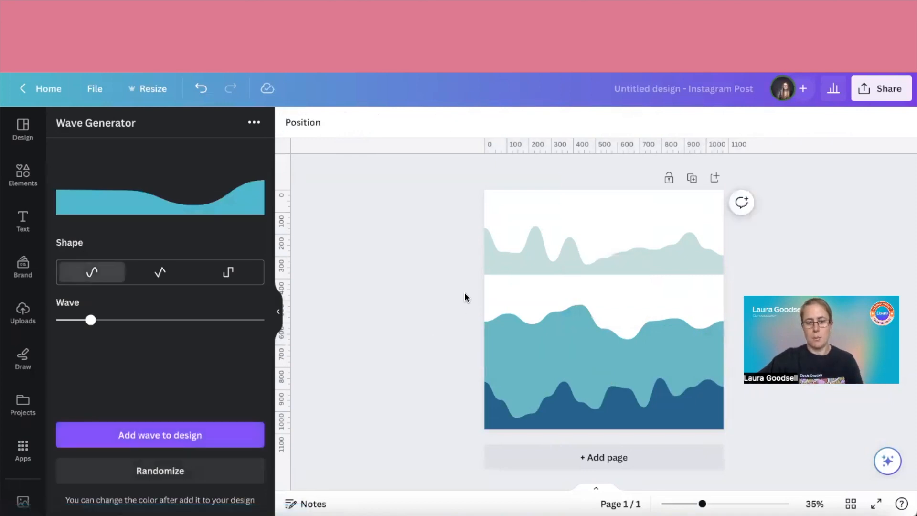
key("r")
left_click_drag(565, 311, 476, 311)
left_click_drag(639, 309, 733, 309)
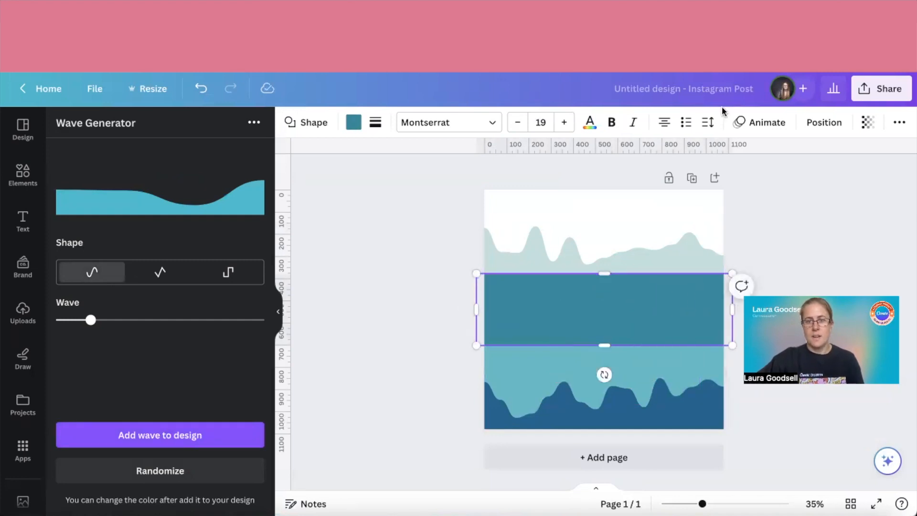
Send the new rectangle behind the middle wave and recolour it to the top wave's pale mint green #c1e1dc
left_click(809, 127)
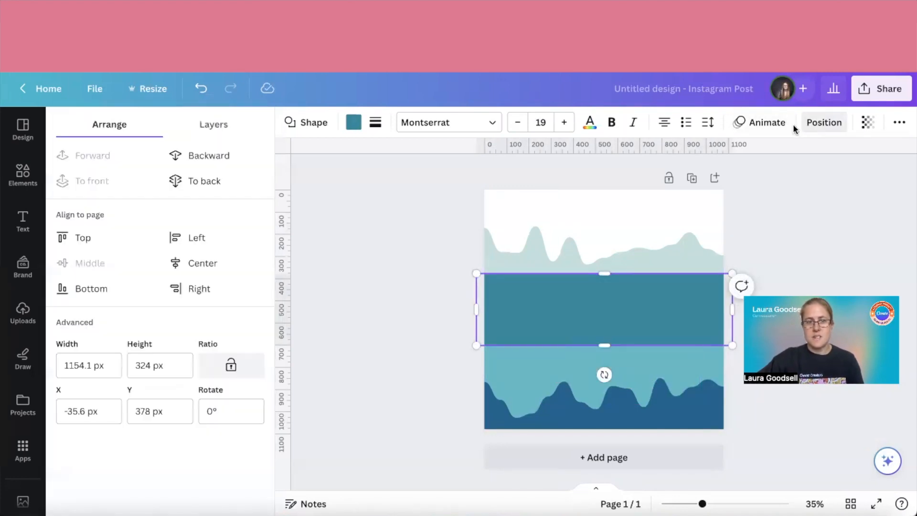
left_click(234, 161)
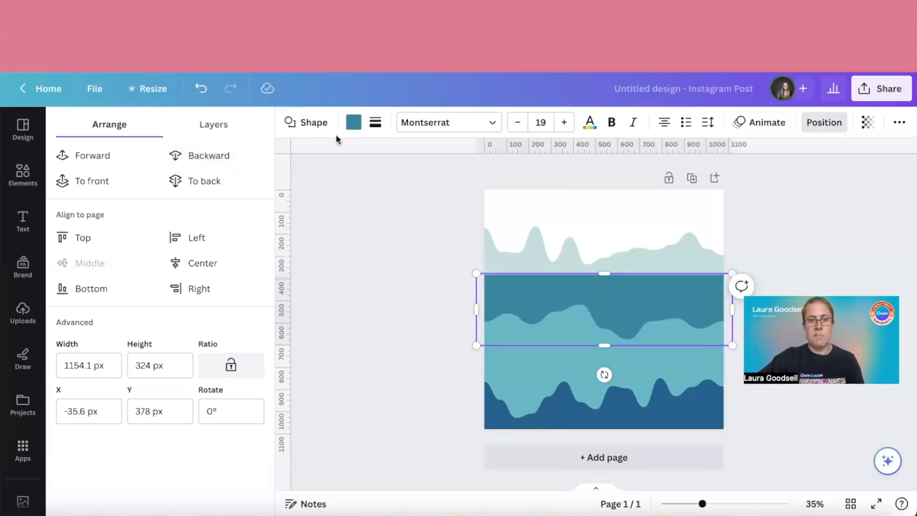
left_click(353, 128)
left_click(74, 234)
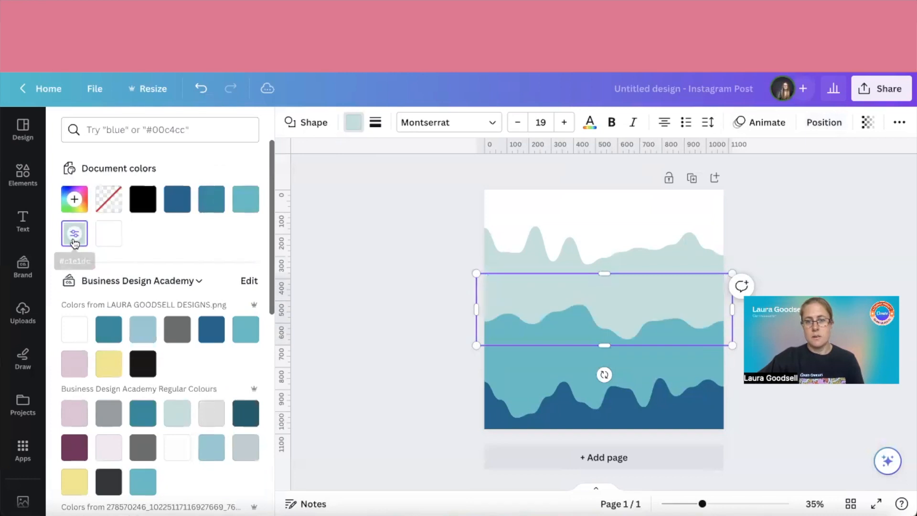
left_click(346, 296)
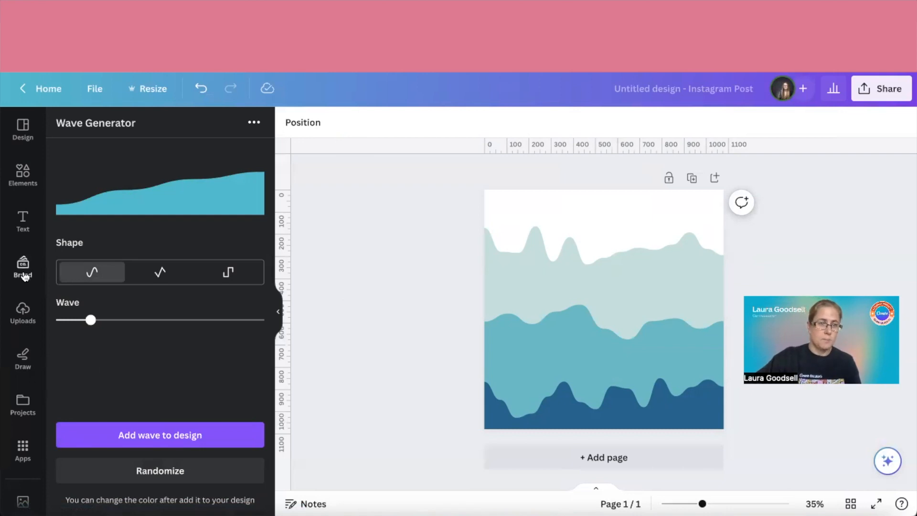
Add the recently used "Beach Please" text combination and enlarge it to nearly the full page width, at font size 180
scroll(25, 446, "down", 3)
scroll(24, 446, "up", 3)
left_click(23, 222)
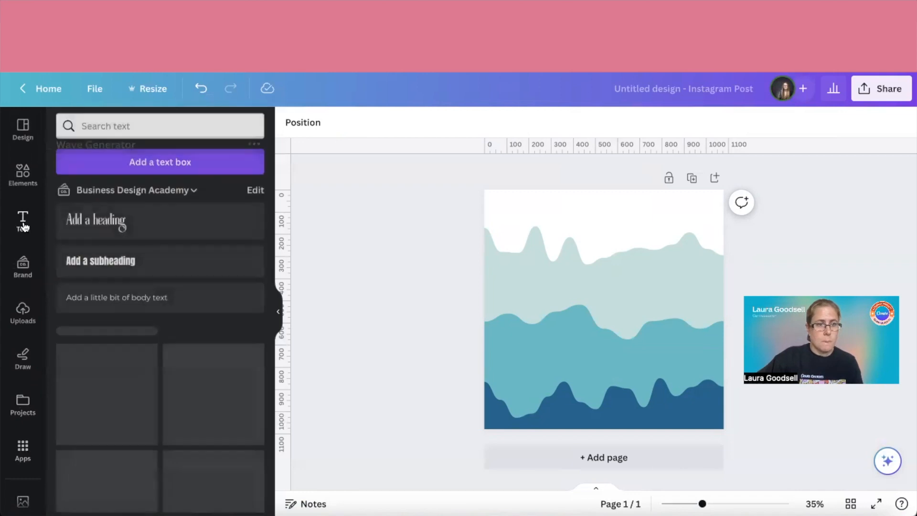
left_click(118, 407)
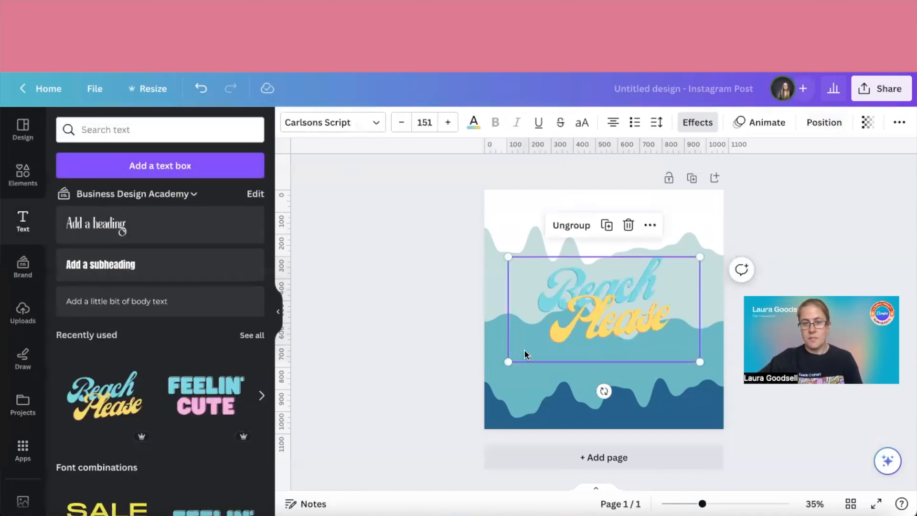
left_click_drag(508, 363, 495, 369)
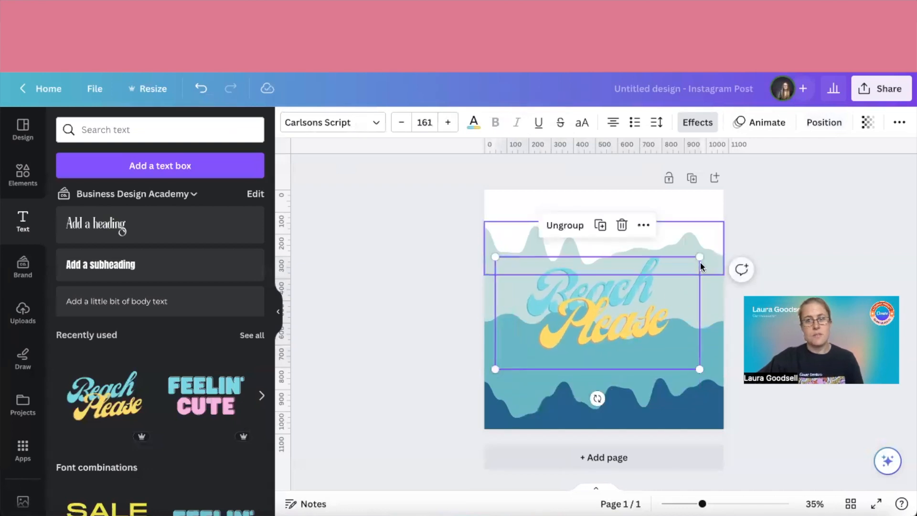
left_click_drag(699, 253, 724, 244)
left_click(368, 317)
Replace the word "Beach" in the text combination with "Creating"
left_click(615, 268)
left_click(615, 269)
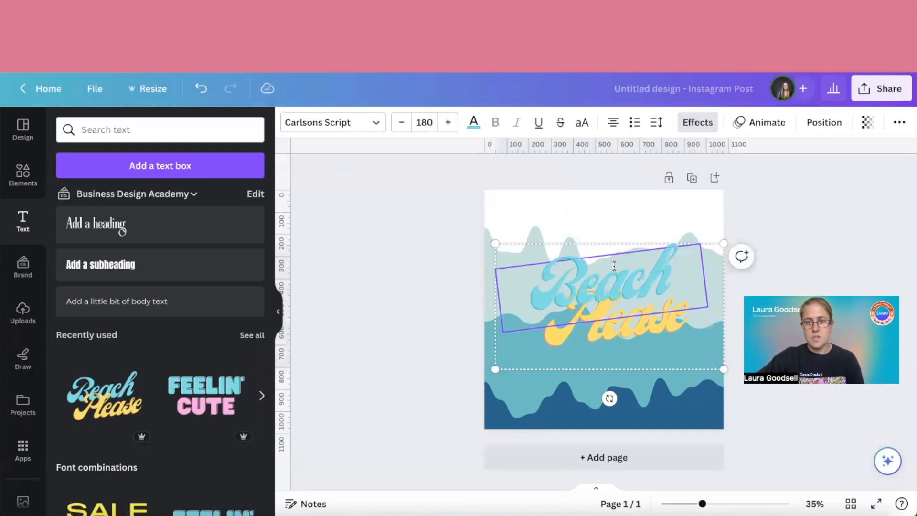
left_click(614, 266)
type("Creating")
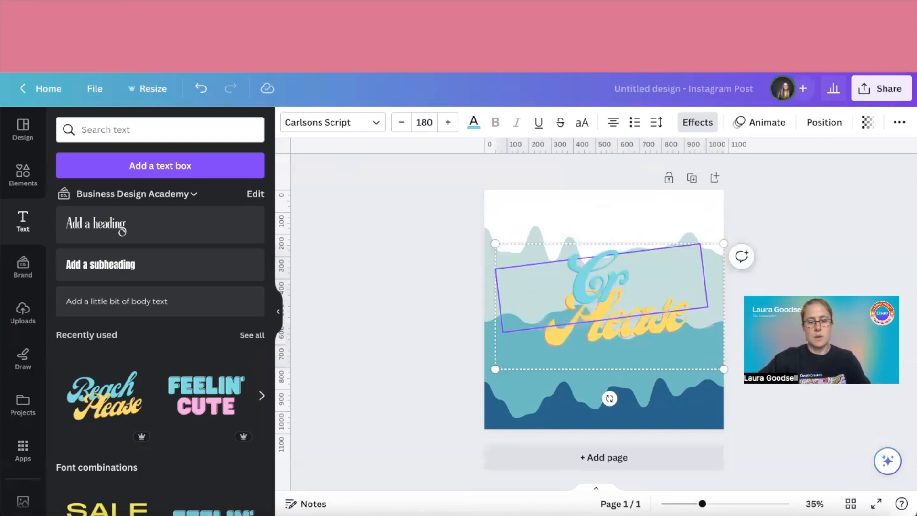
left_click(449, 360)
Replace the word "Please" in the text combination with "Waves"
left_click(621, 332)
left_click(621, 331)
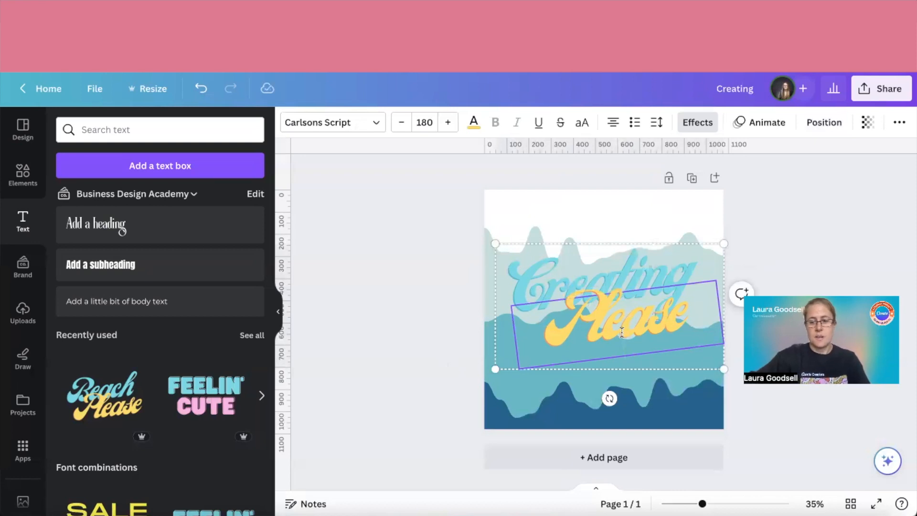
key("BackSpace")
key("BackSpace")
key("BackSpace")
type("Wave")
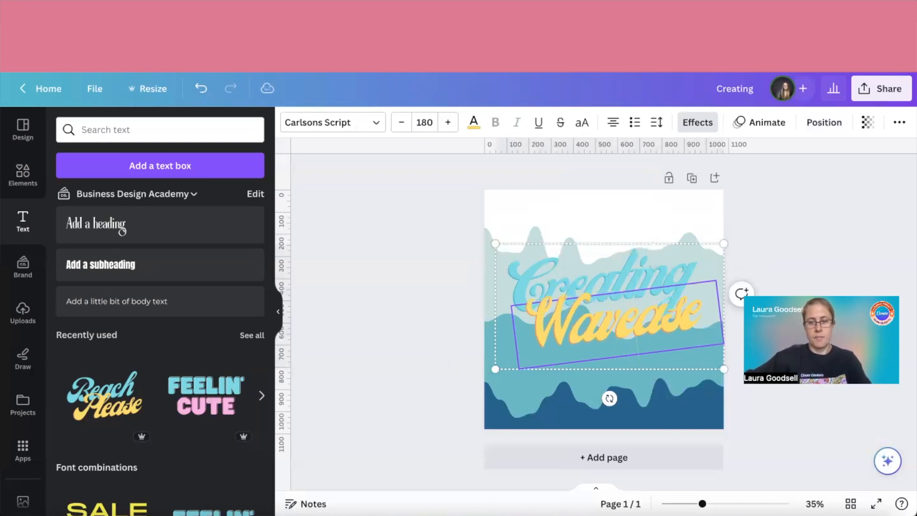
type("s")
key("BackSpace")
key("BackSpace")
key("BackSpace")
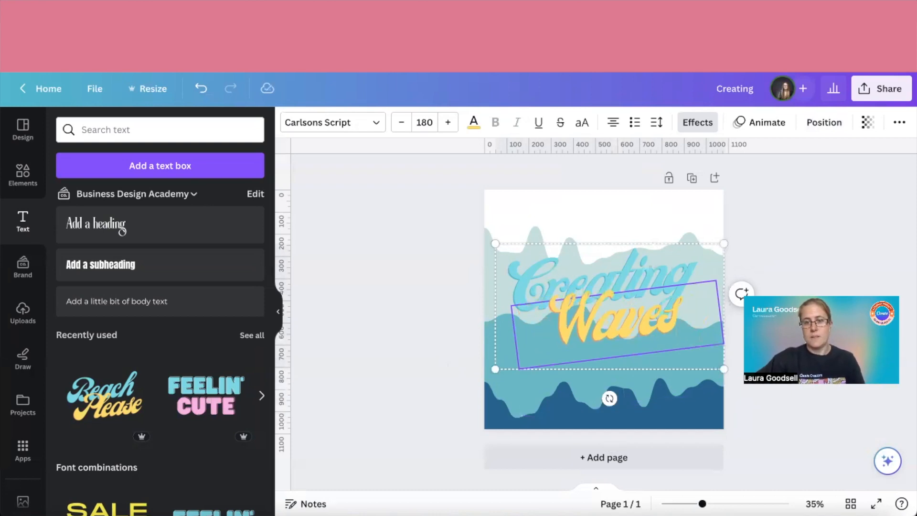
left_click(412, 374)
Colour the page background with the brand's pale mint green and lighten it to a paler tint than the top wave
left_click(525, 193)
left_click(290, 122)
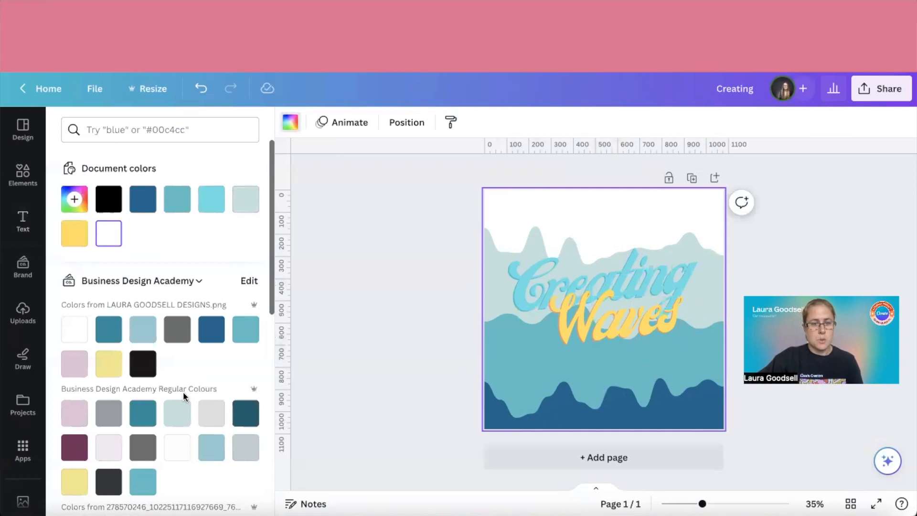
left_click(177, 412)
left_click(75, 201)
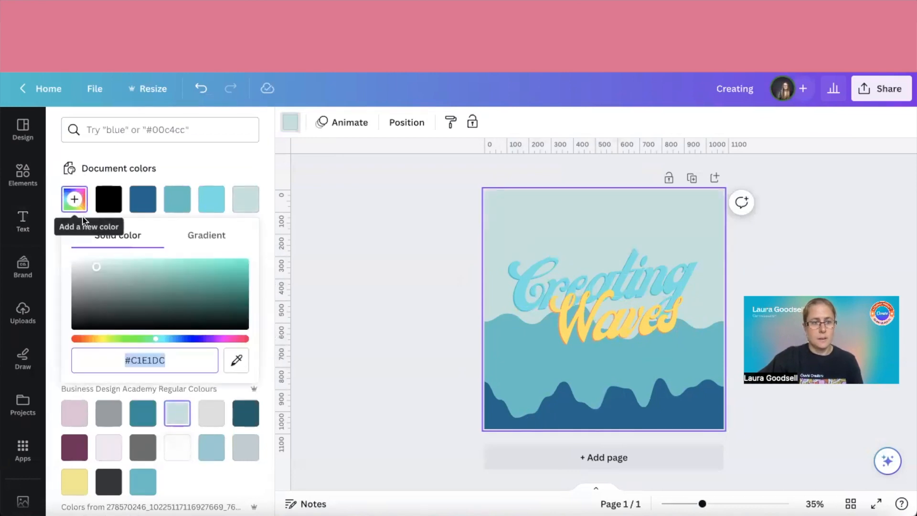
left_click_drag(97, 266, 91, 262)
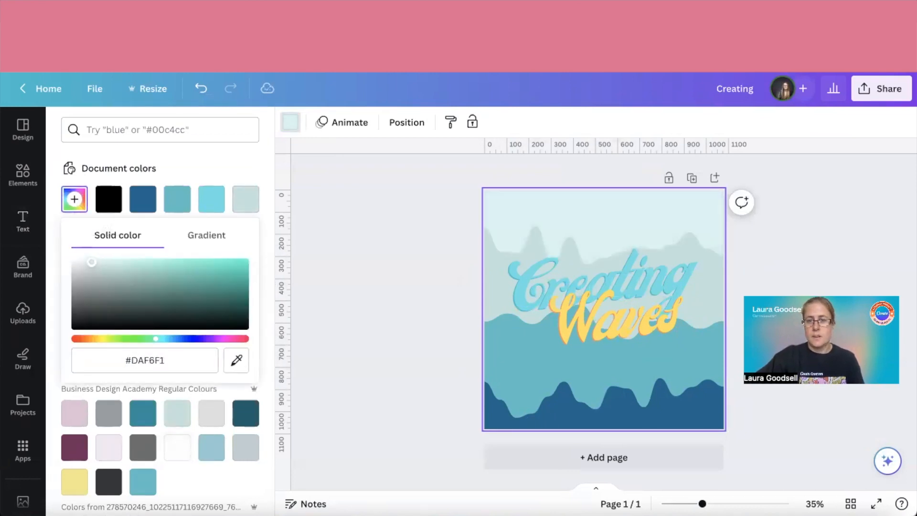
left_click(374, 345)
Move the "Creating Waves" text group slightly down on the page
left_click_drag(587, 308, 584, 320)
left_click(429, 340)
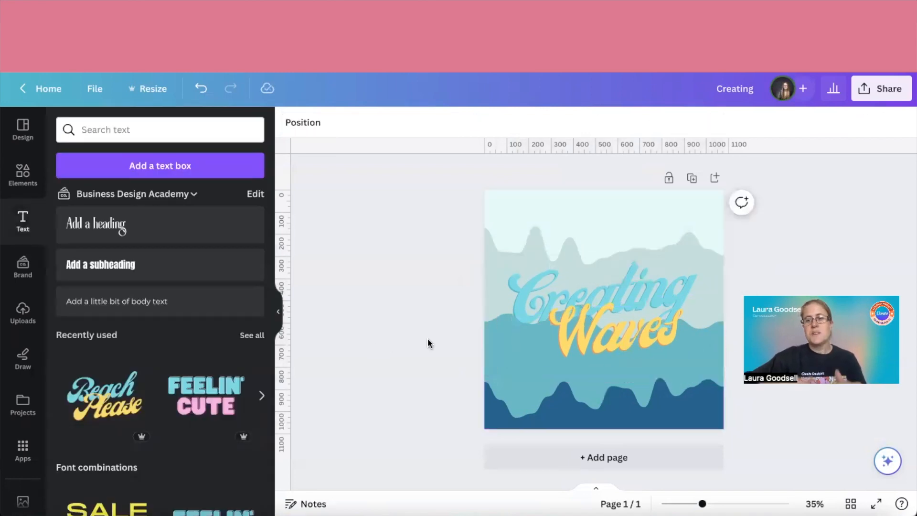